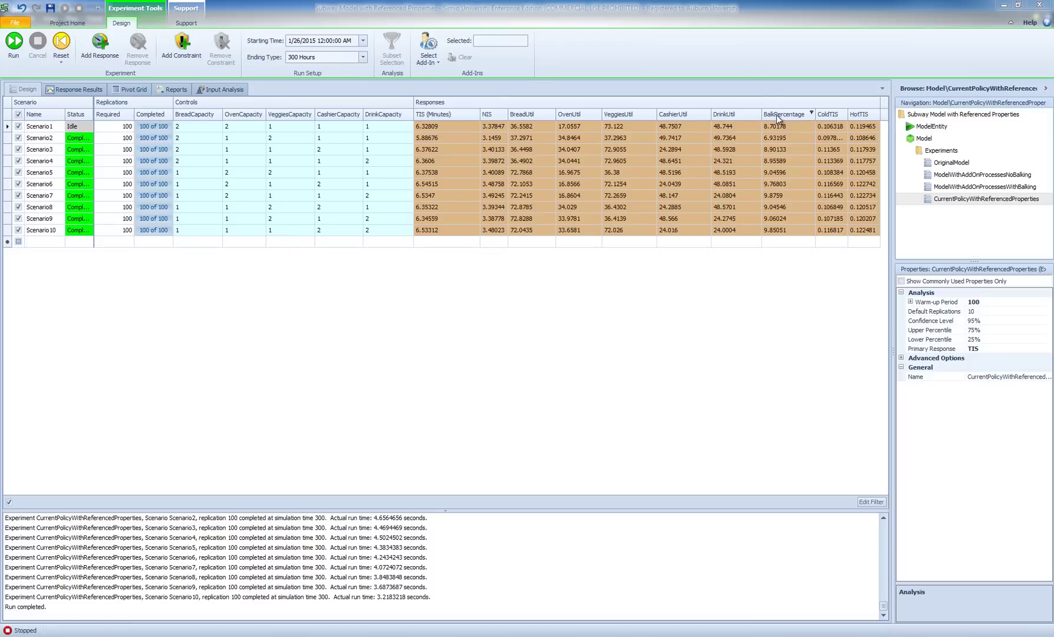
Step: Make BalkPercentage the first response column of CurrentPolicyWithReferencedProperties and view the scenarios' BalkPercentage response chart
drag(779, 115, 436, 114)
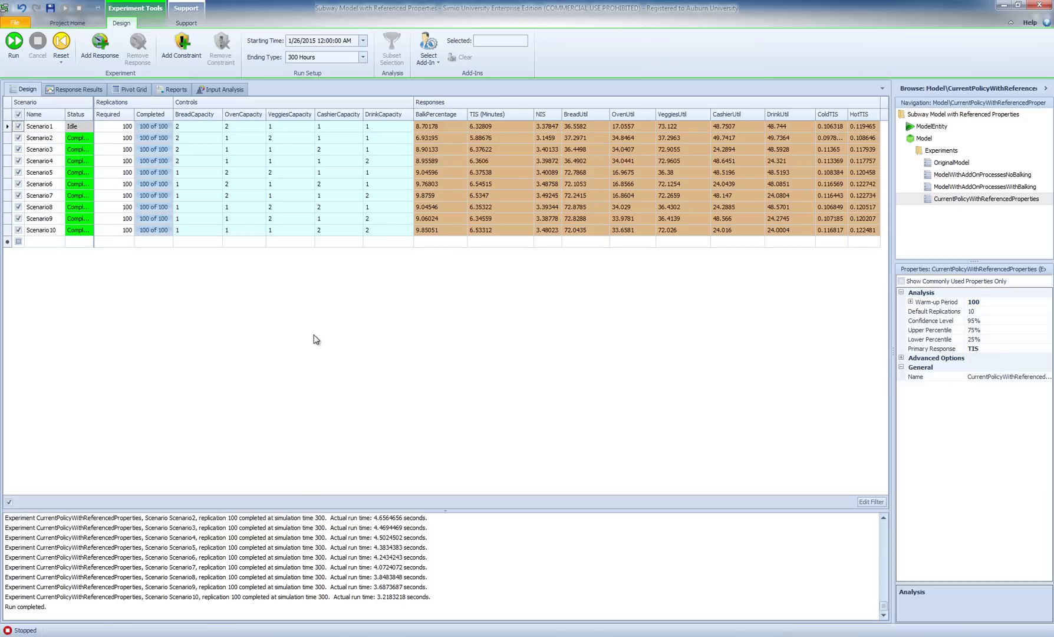
click(68, 88)
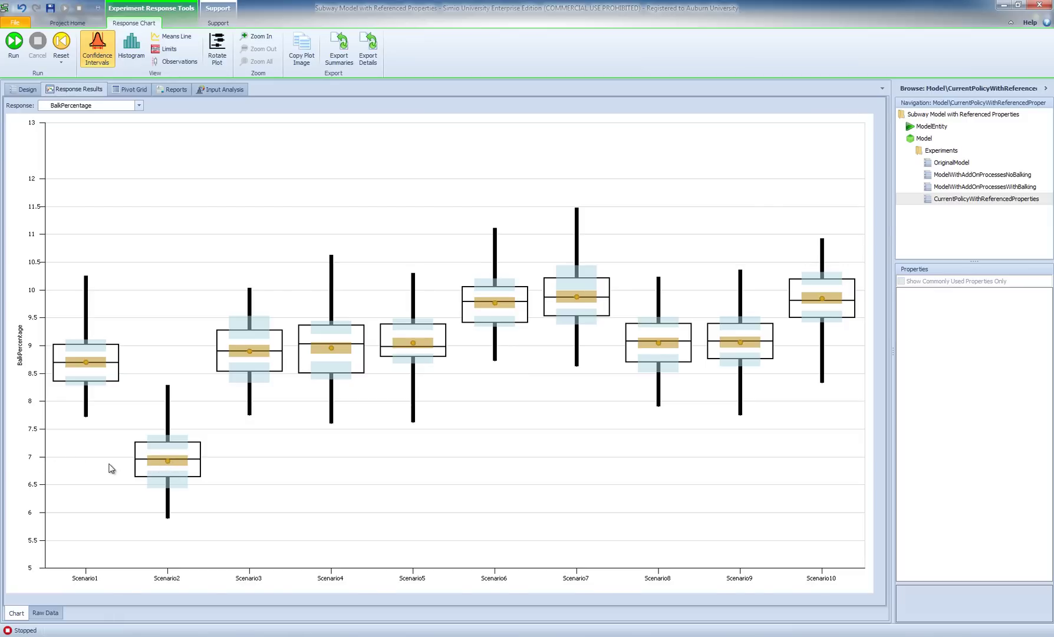
mouse_move(174, 463)
click(23, 89)
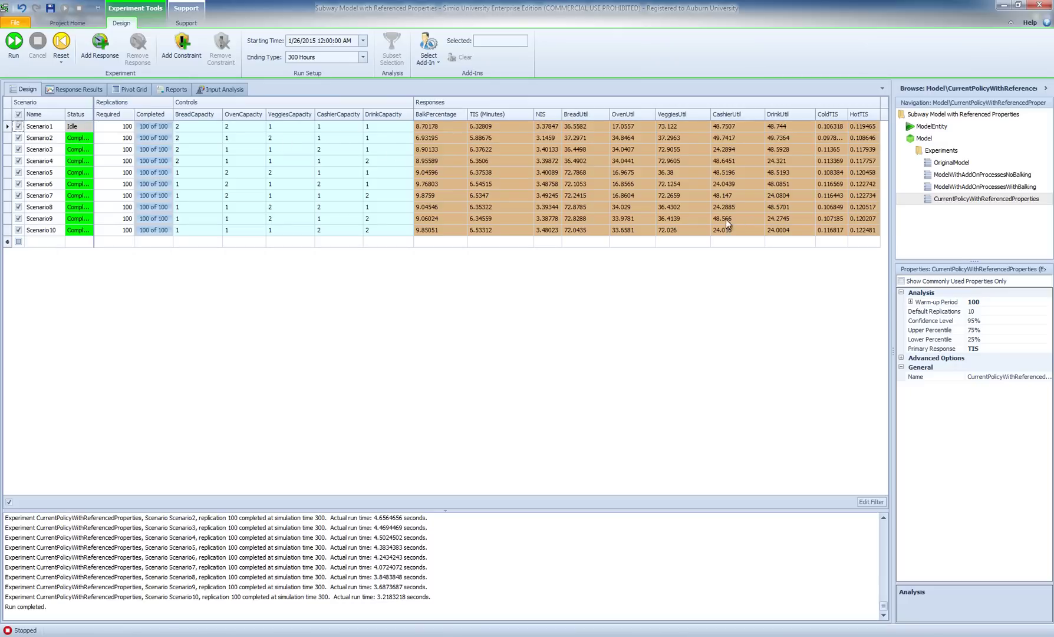
Step: In the ModelWithAddOnProcessesWithBalking experiment's design, set Scenario1's BreadCapacity and OvenCapacity controls to 1
double_click(951, 187)
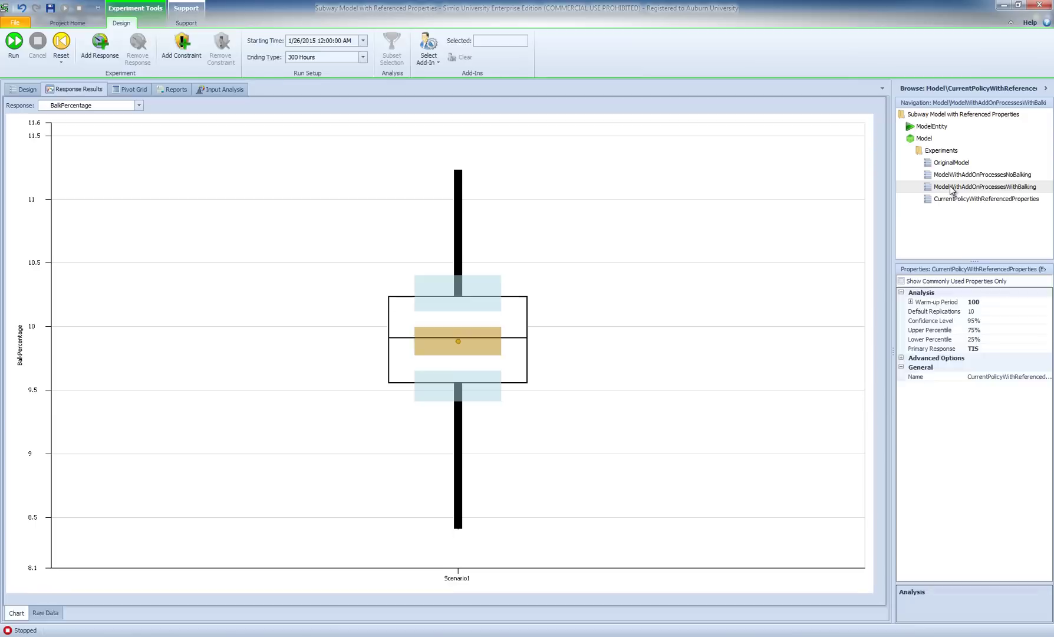
click(22, 90)
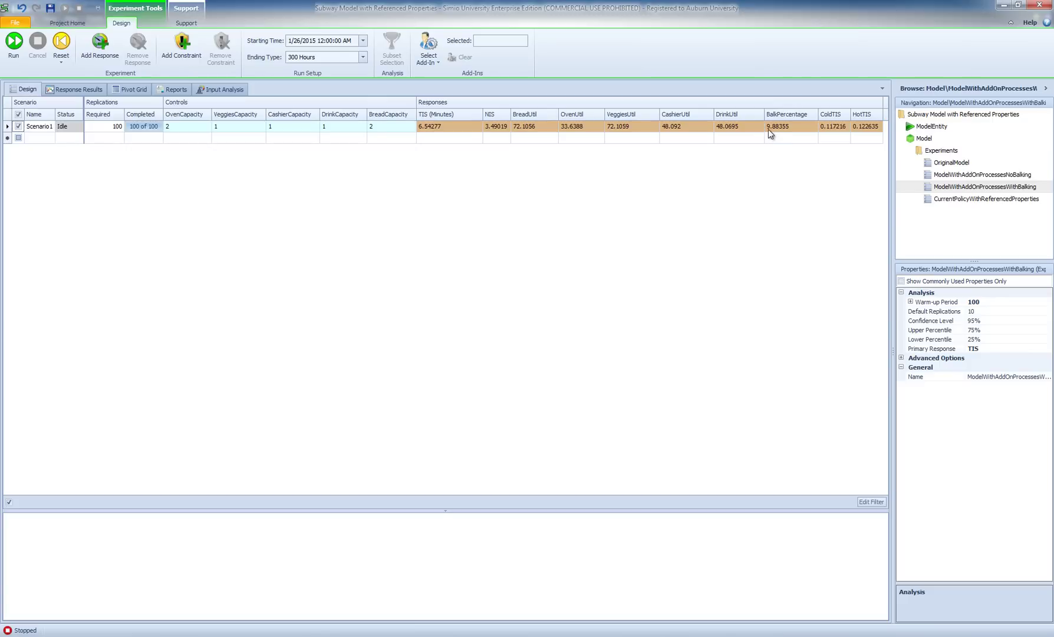
click(375, 126)
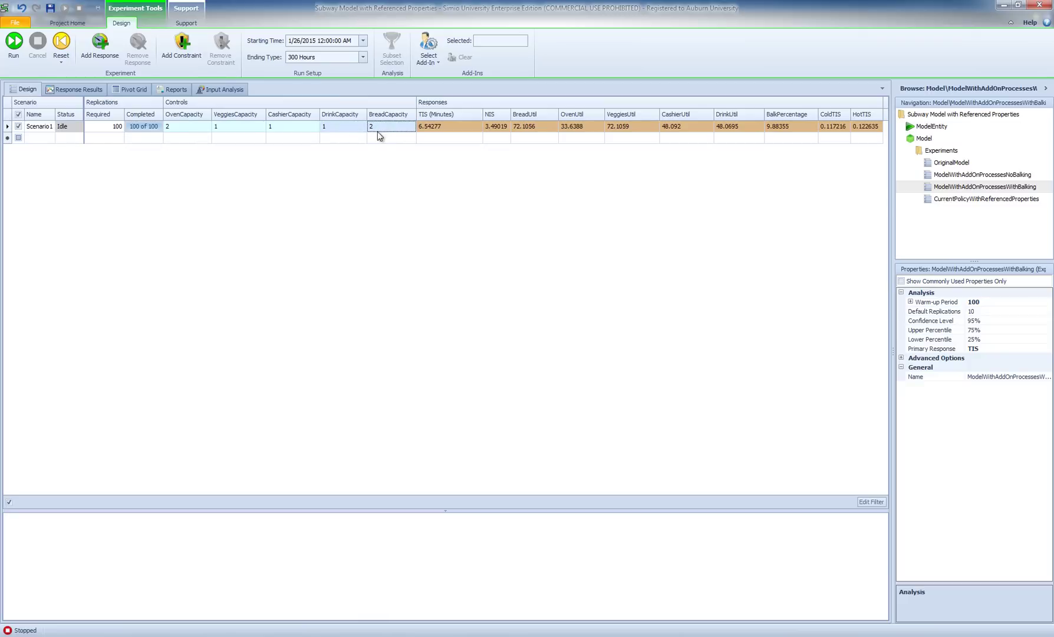
text(1)
key(Return)
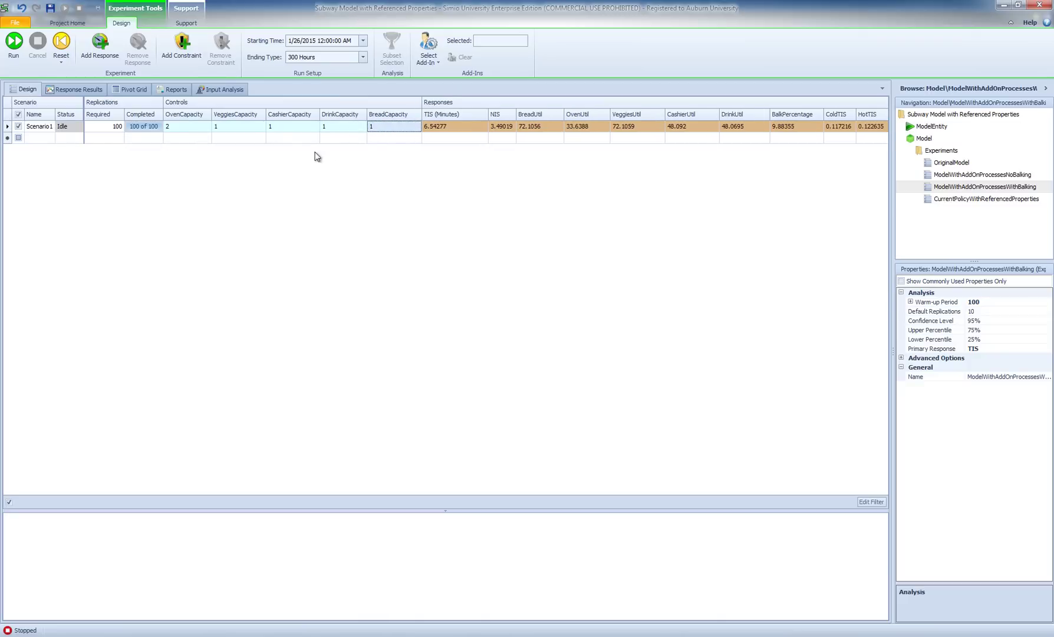
click(175, 128)
text(1)
key(Return)
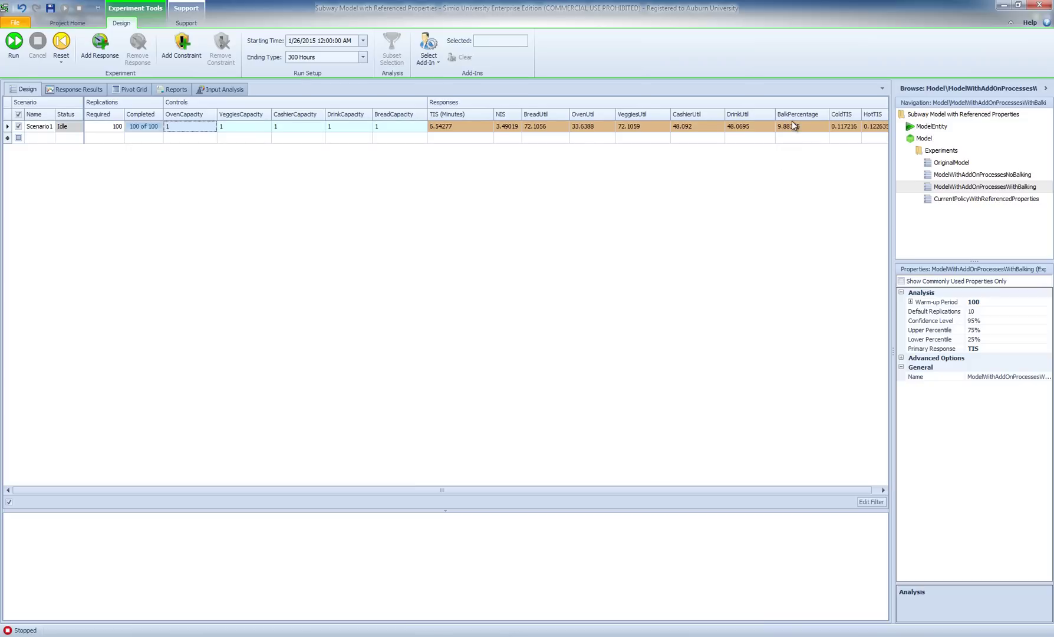
Step: Make BalkPercentage the first response column in this experiment, and reopen CurrentPolicyWithReferencedProperties to compare its results
drag(795, 113, 461, 120)
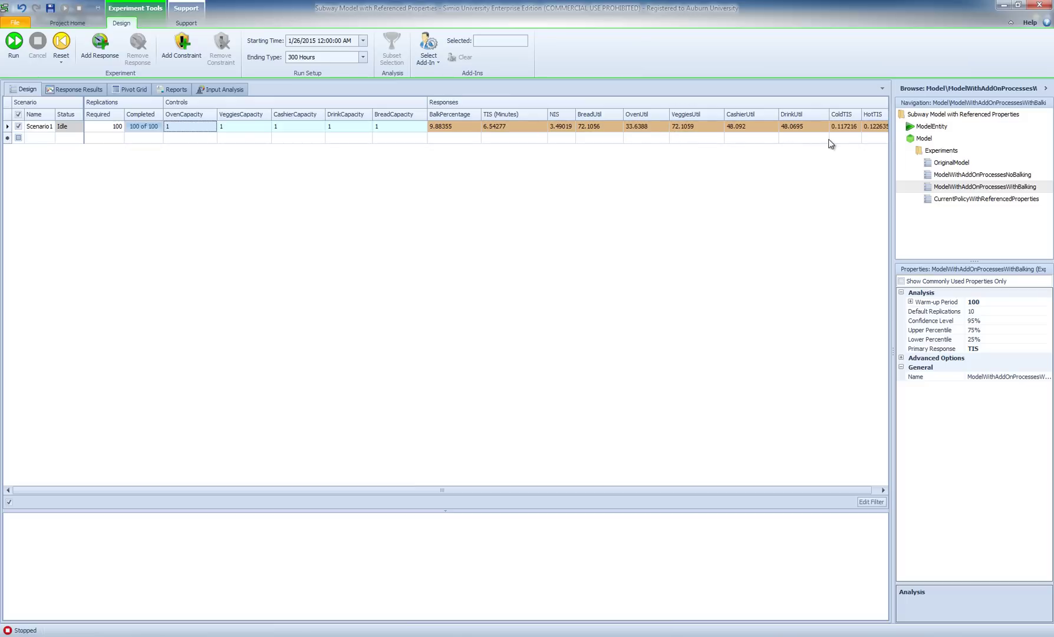
click(950, 200)
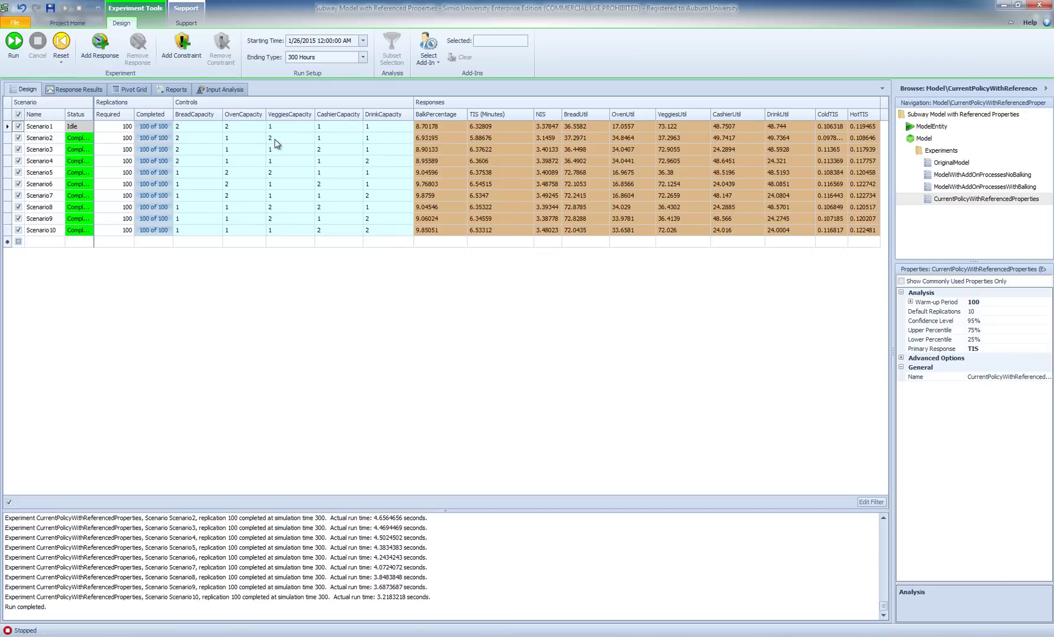
click(75, 90)
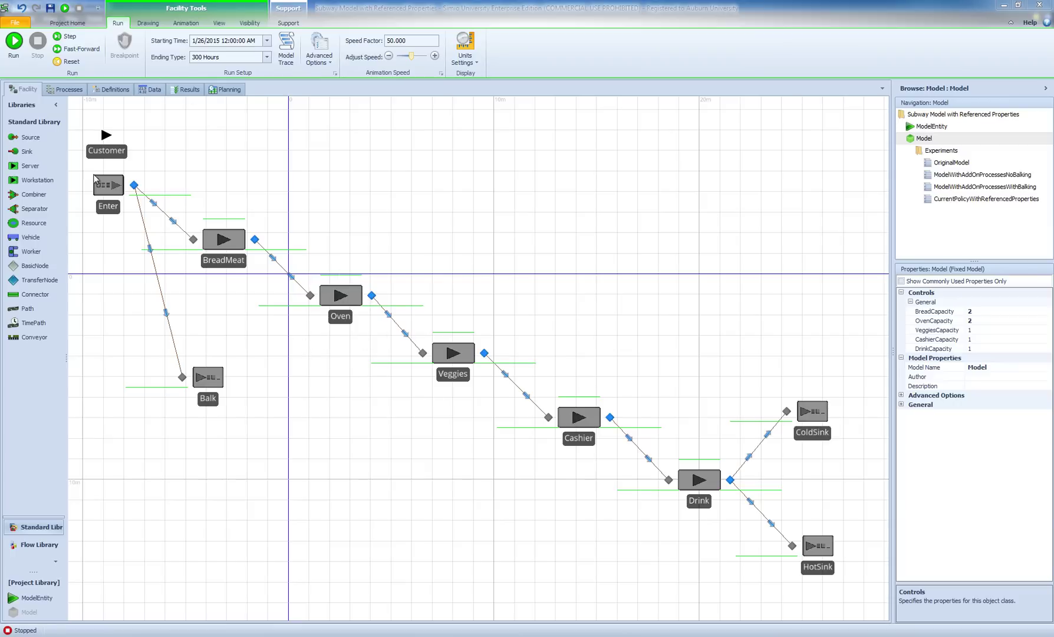
Step: In the model's facility, draw a connector from BreadMeat's output to Veggies' input, bypassing Oven with one corner below BreadMeat
click(25, 296)
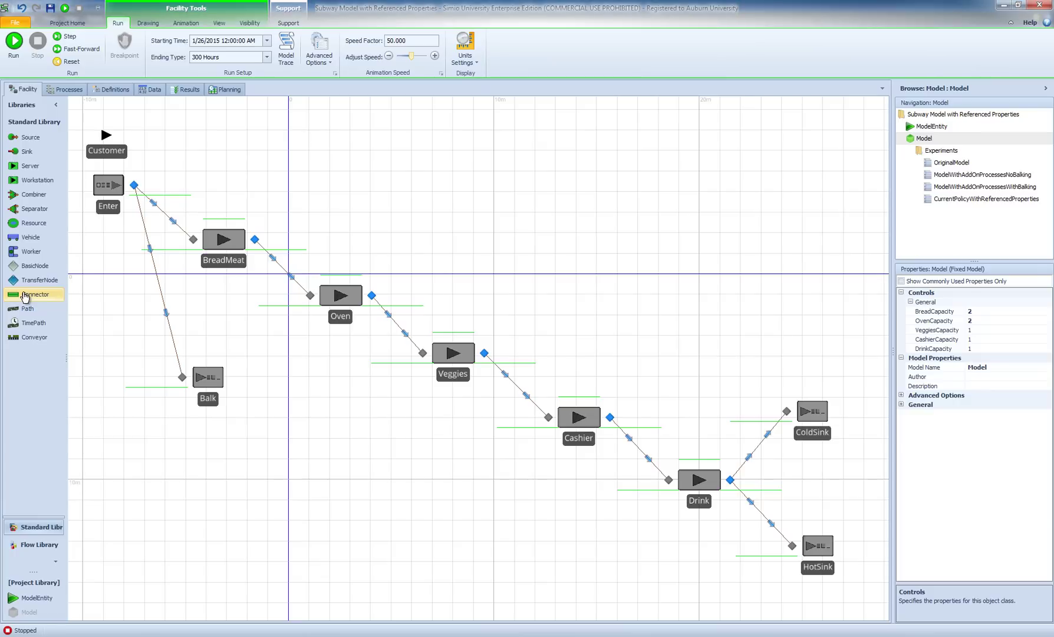
click(254, 240)
click(254, 354)
click(422, 352)
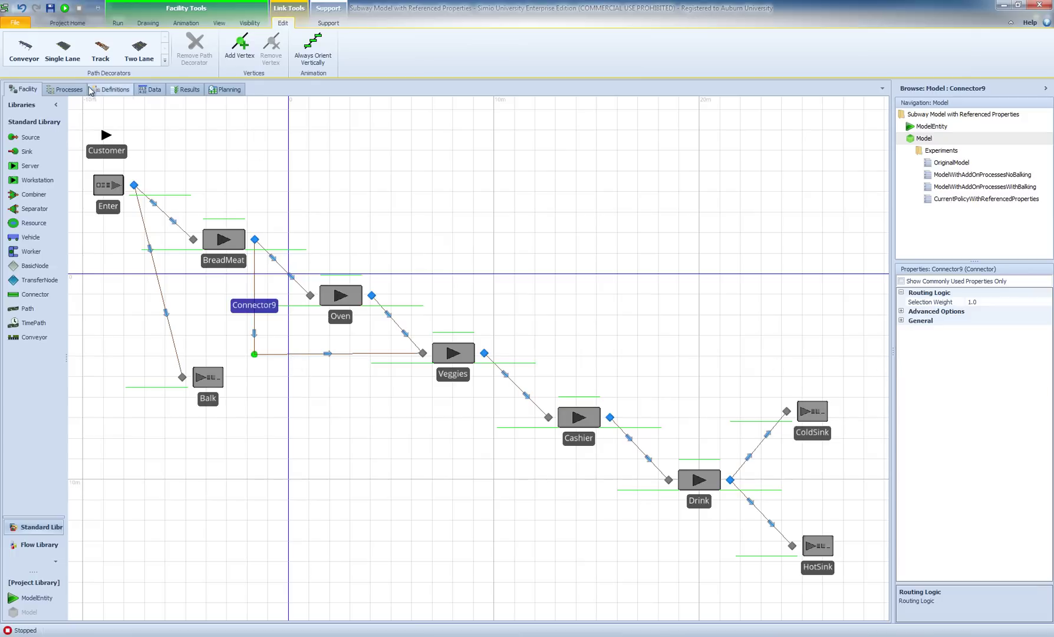
Step: Examine the ProcTimeOnOven values assigned by the Assign2 and Assign1 steps of the Output_Enter_Entered process
click(66, 90)
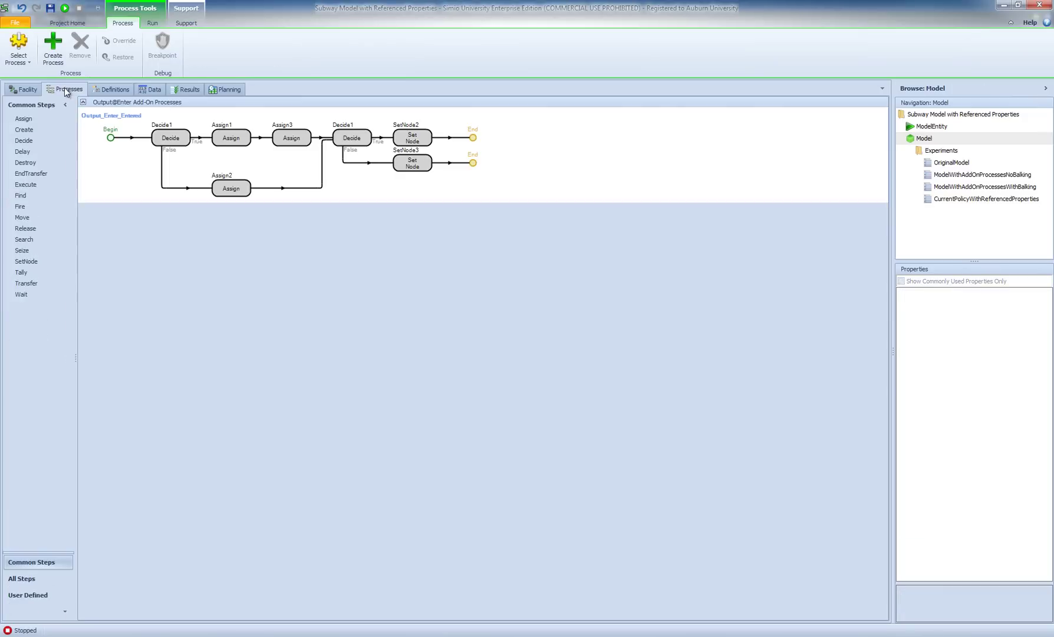
click(233, 190)
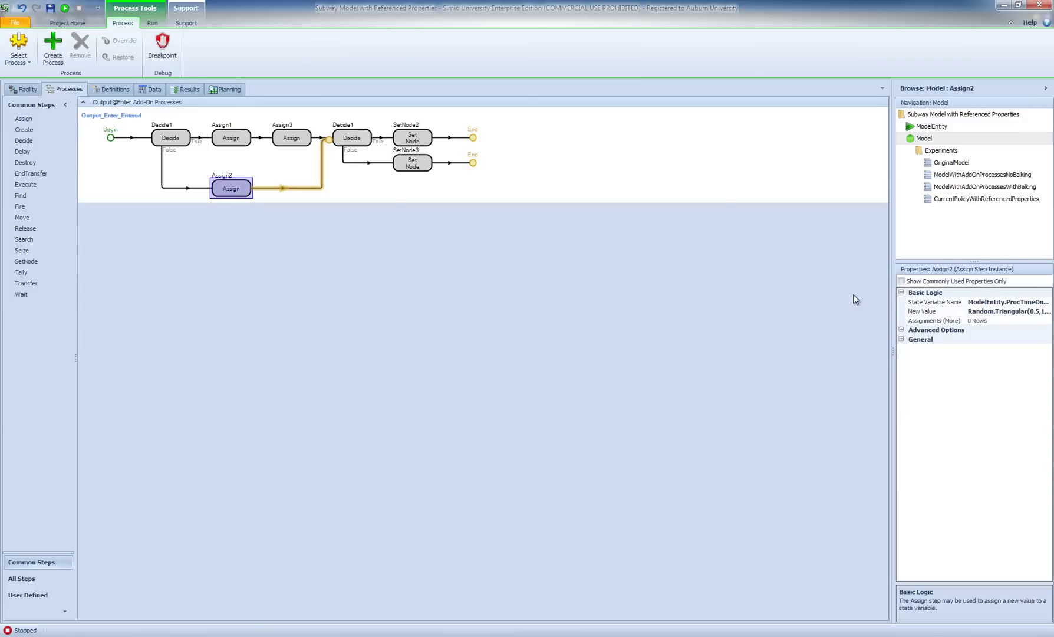
drag(892, 301, 816, 295)
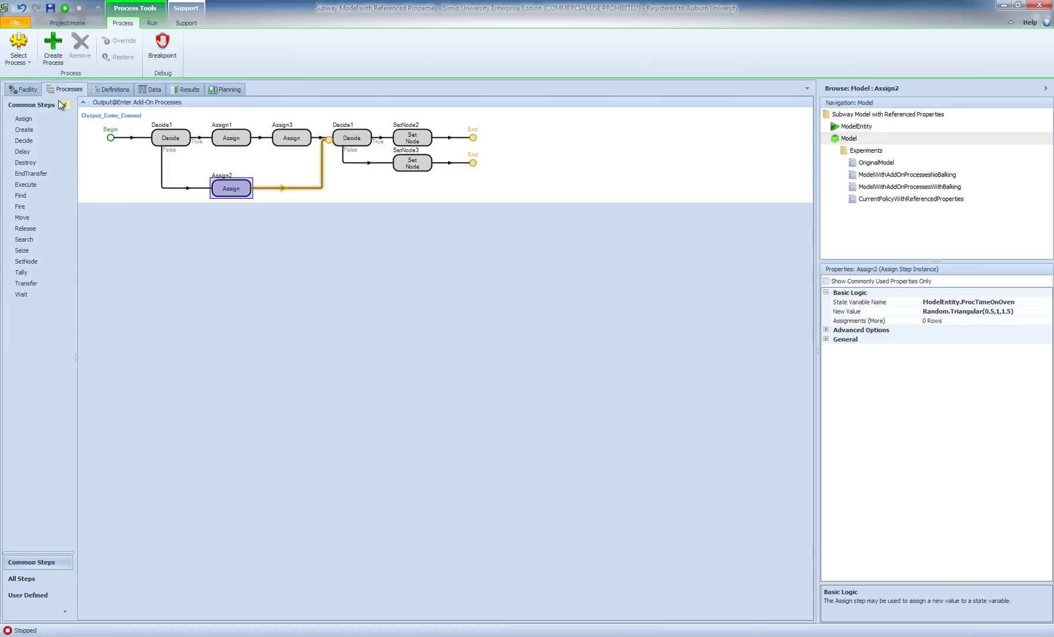
click(26, 90)
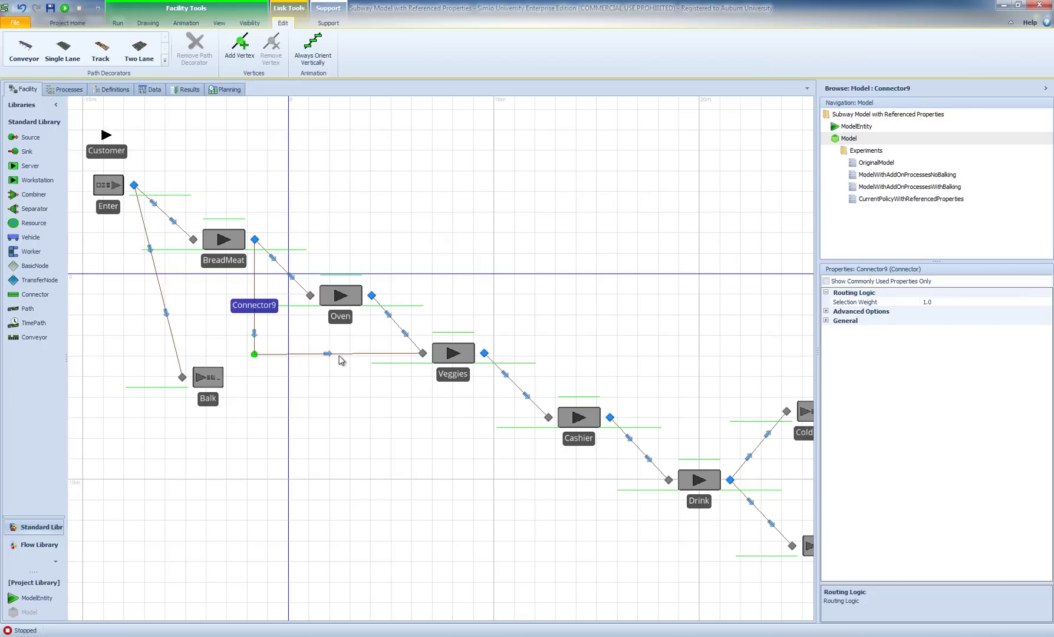
click(68, 90)
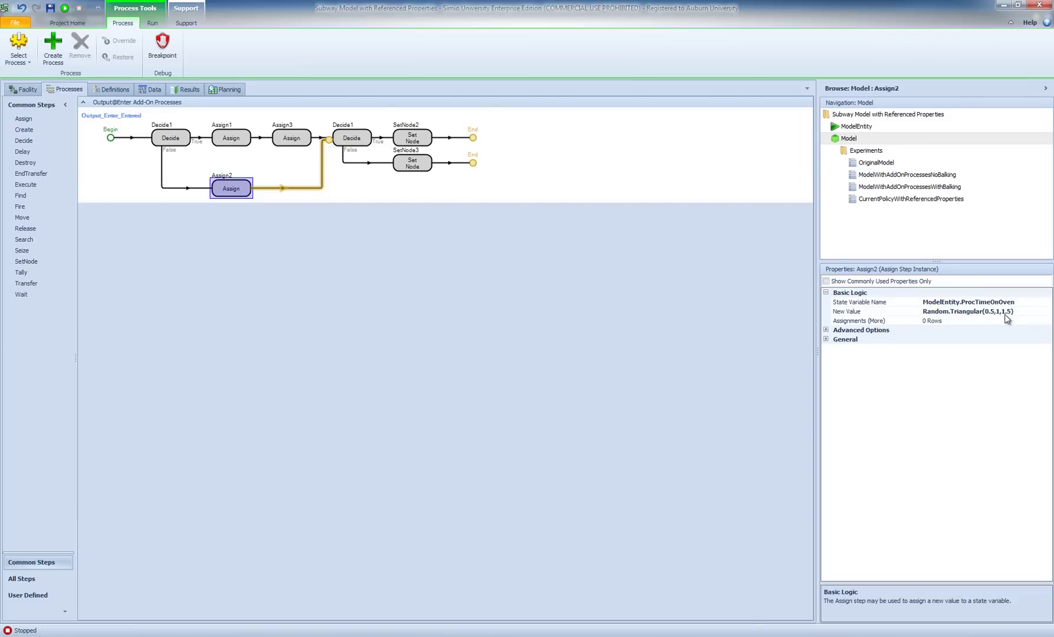
click(235, 140)
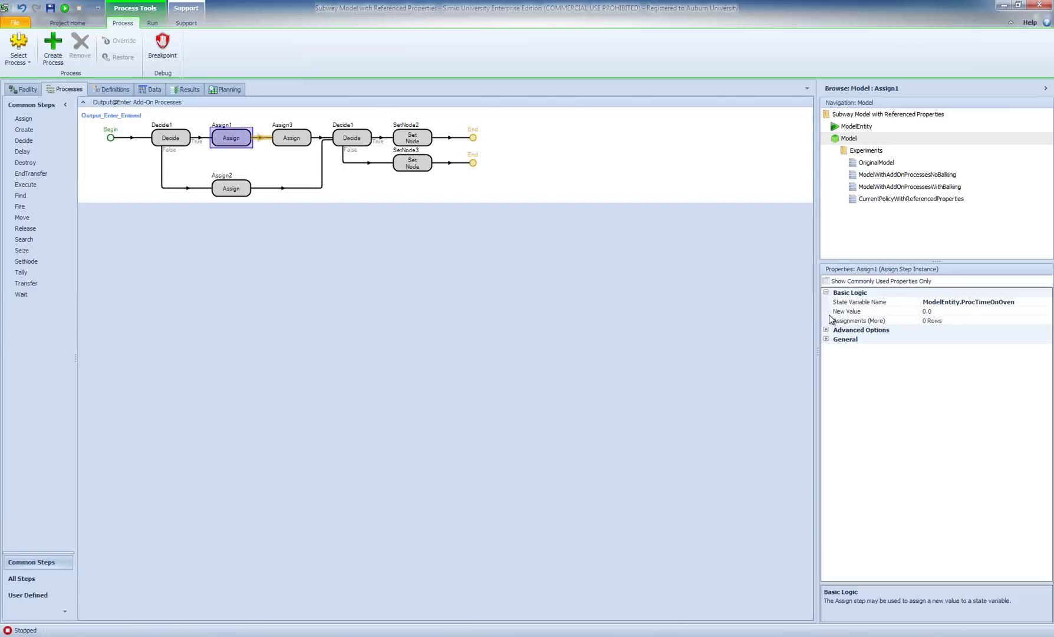
Step: Set the selection weight of the connector from BreadMeat to Veggies to ModelEntity.ProcTimeOnOven == 0.0
click(23, 89)
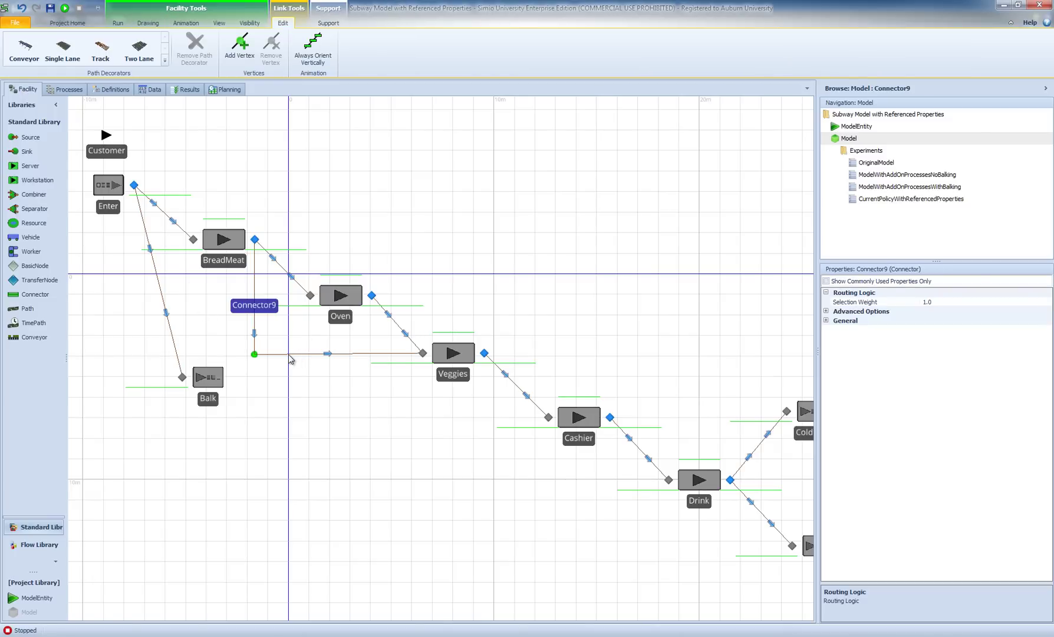
click(942, 302)
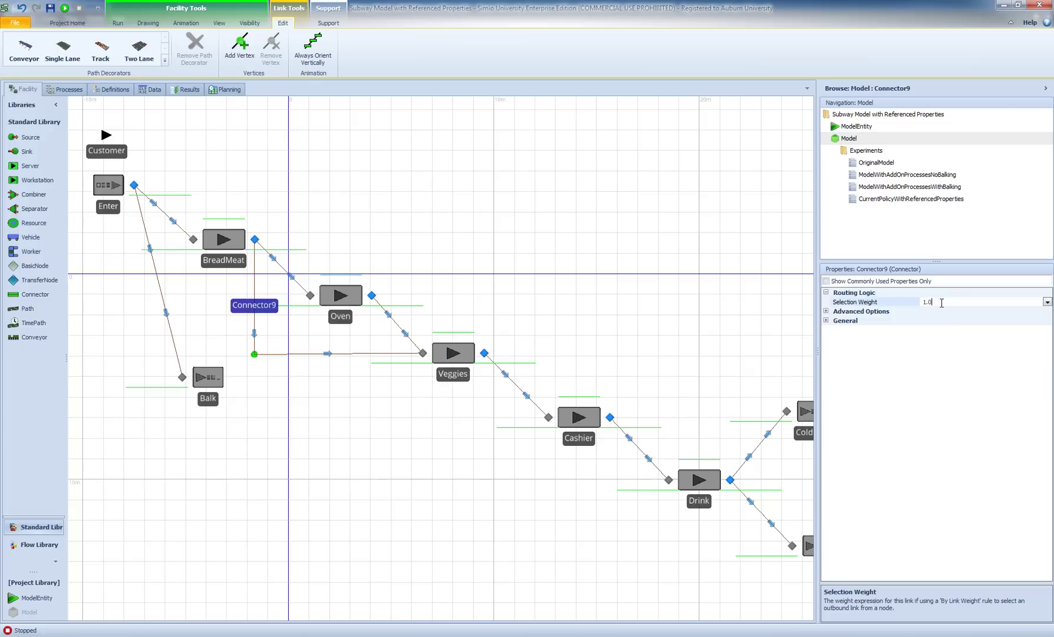
click(1048, 301)
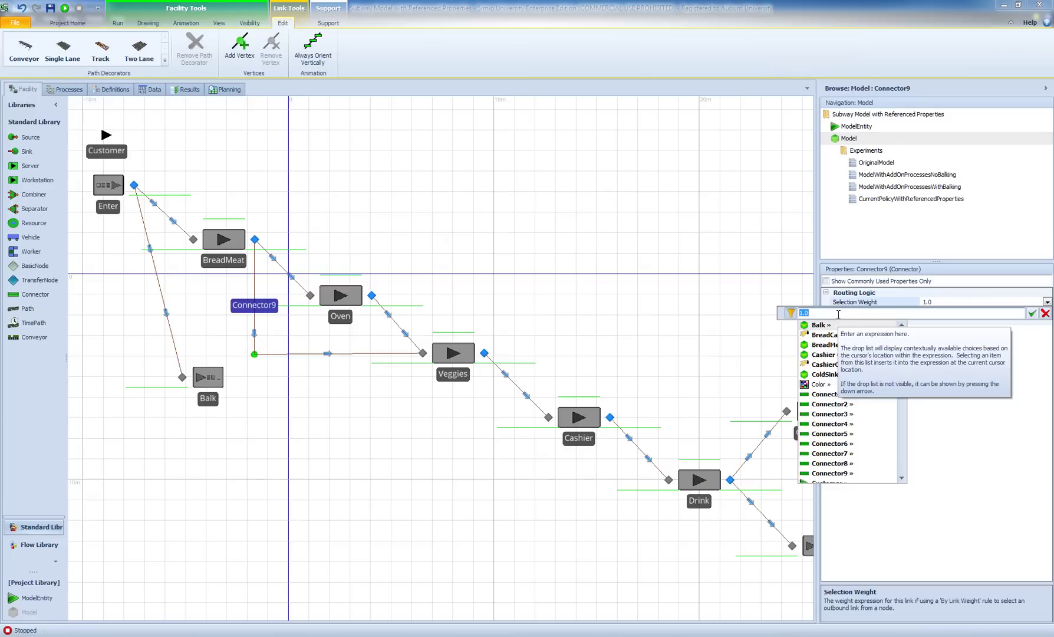
text(Mode)
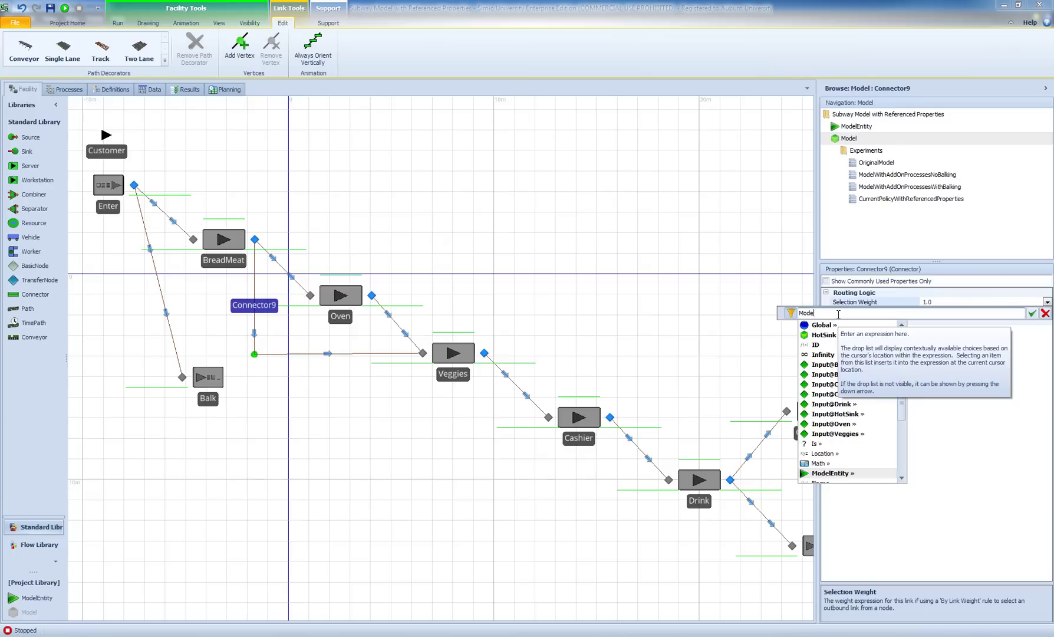
text(lEntity.)
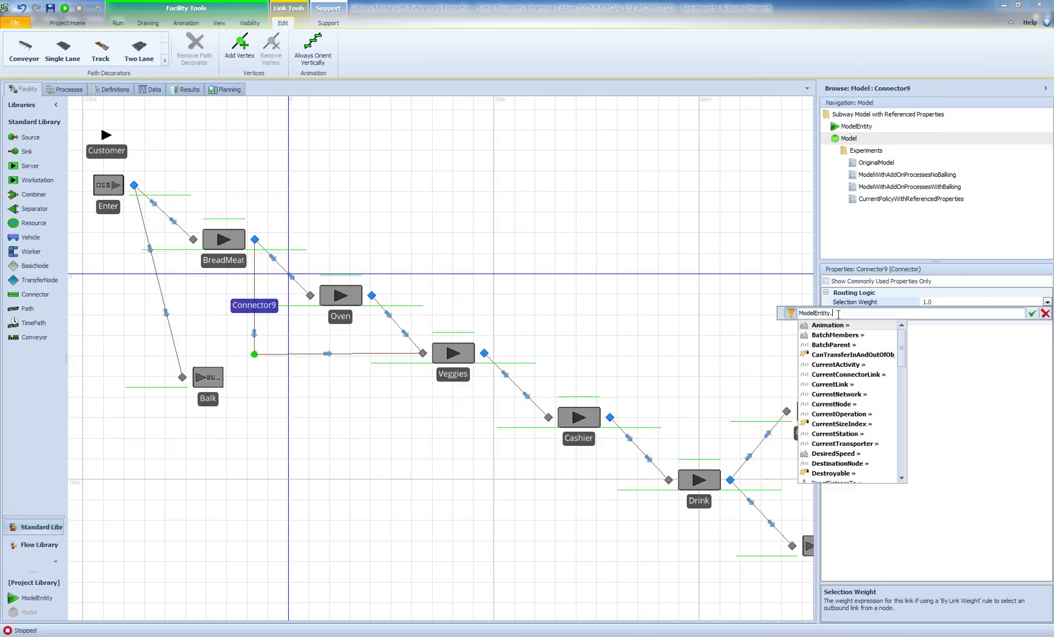
text(Pro)
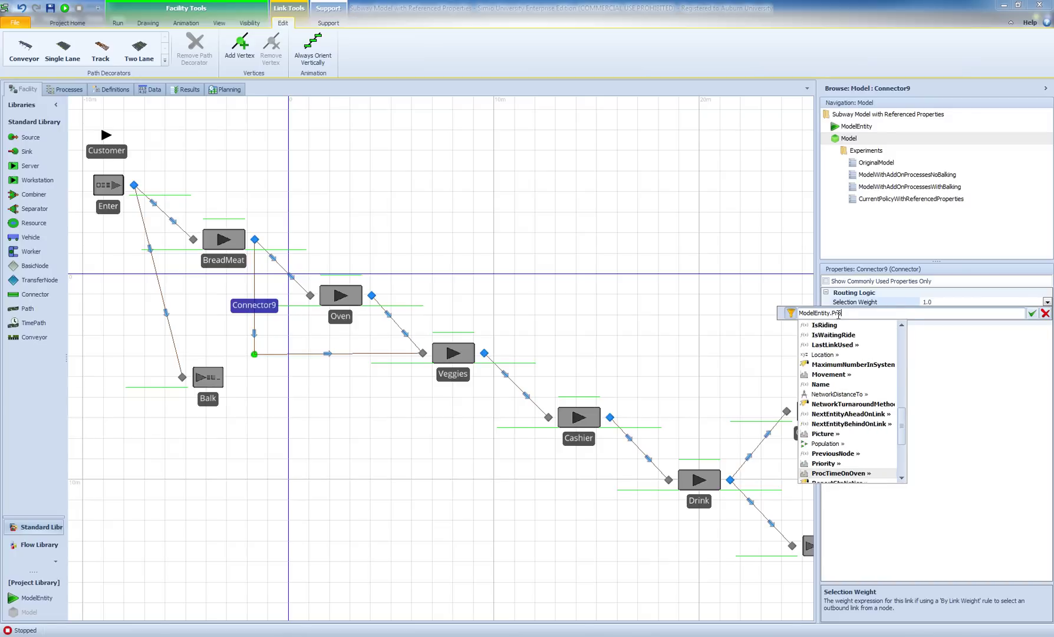
key(Return)
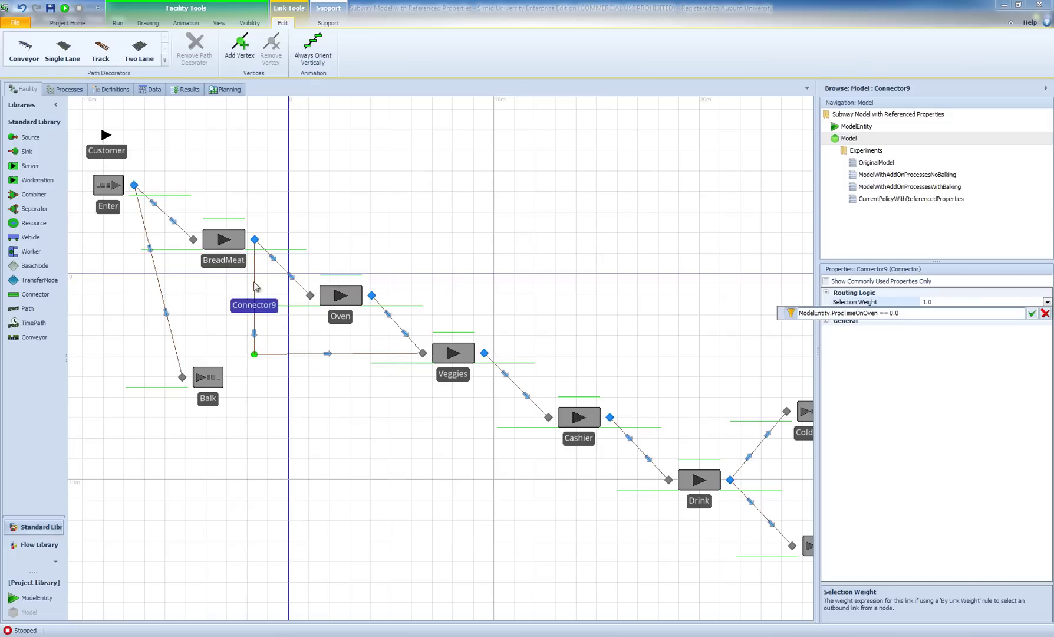
click(1032, 313)
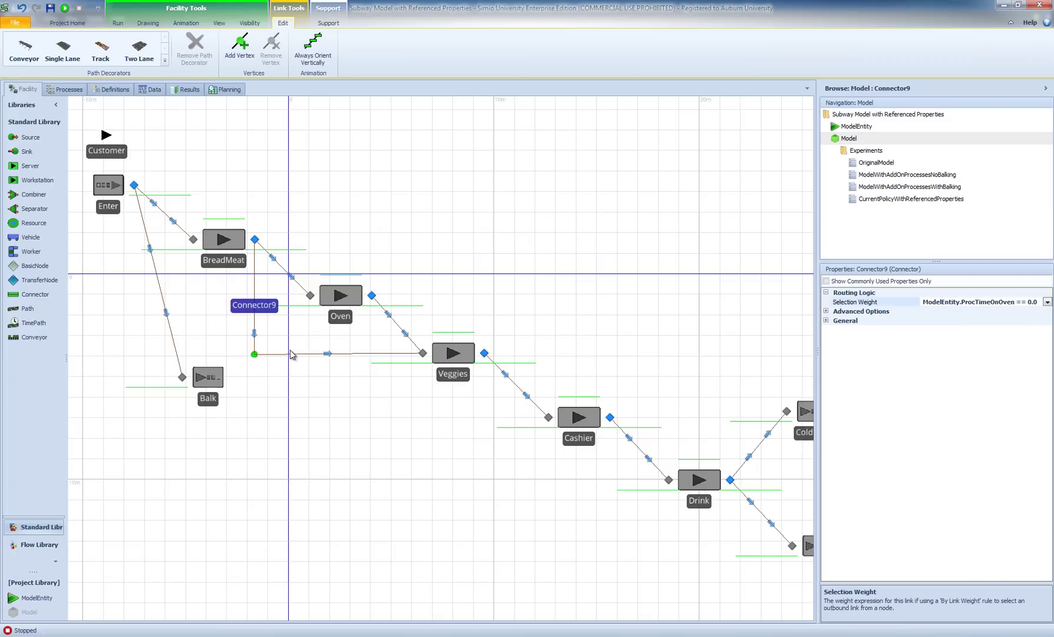
Step: Set the selection weight of the connector from BreadMeat to Oven to ModelEntity.ProcTimeOnOven != 0.0
click(282, 269)
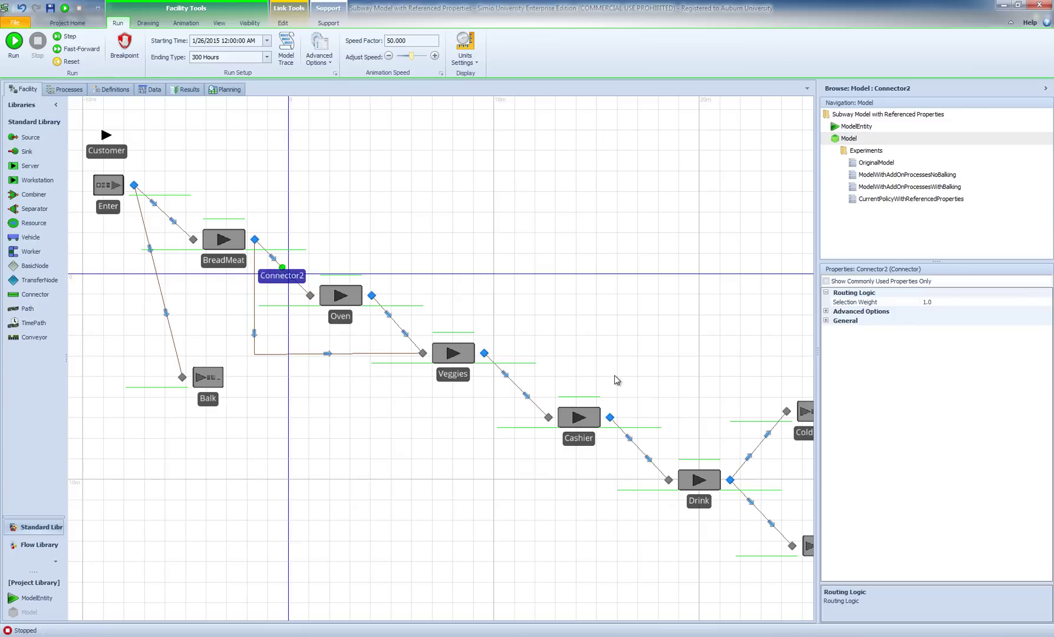
click(1034, 301)
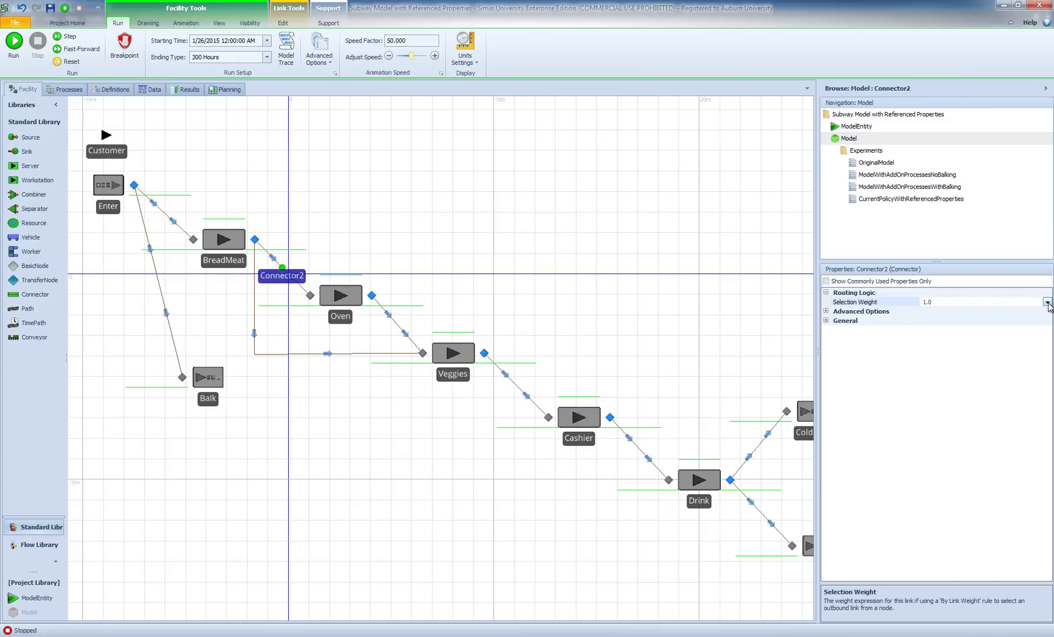
click(1047, 302)
text(Mod)
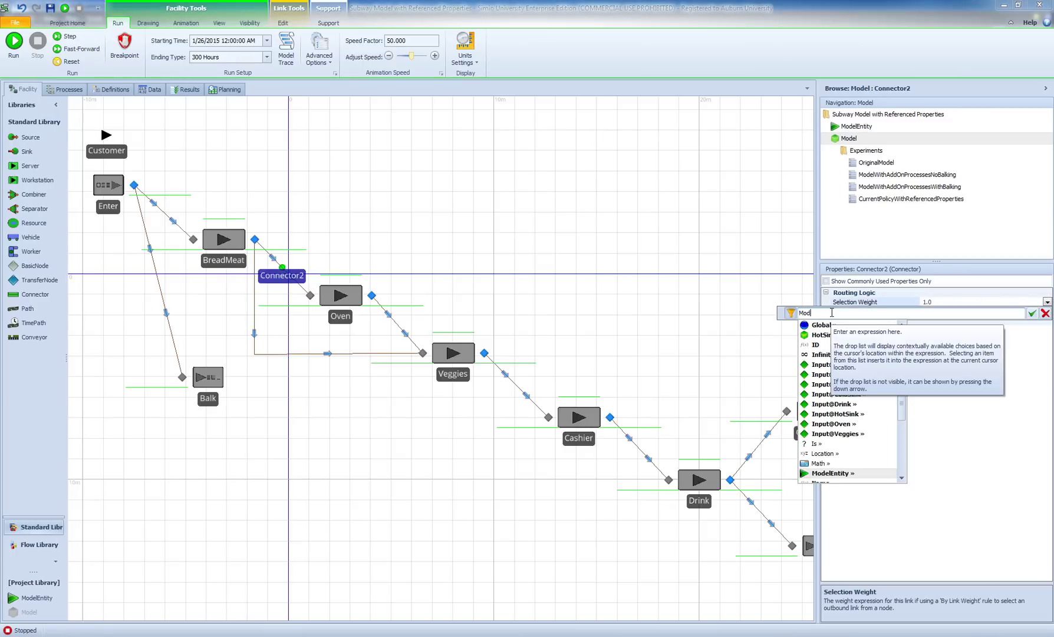
text(elEntity.)
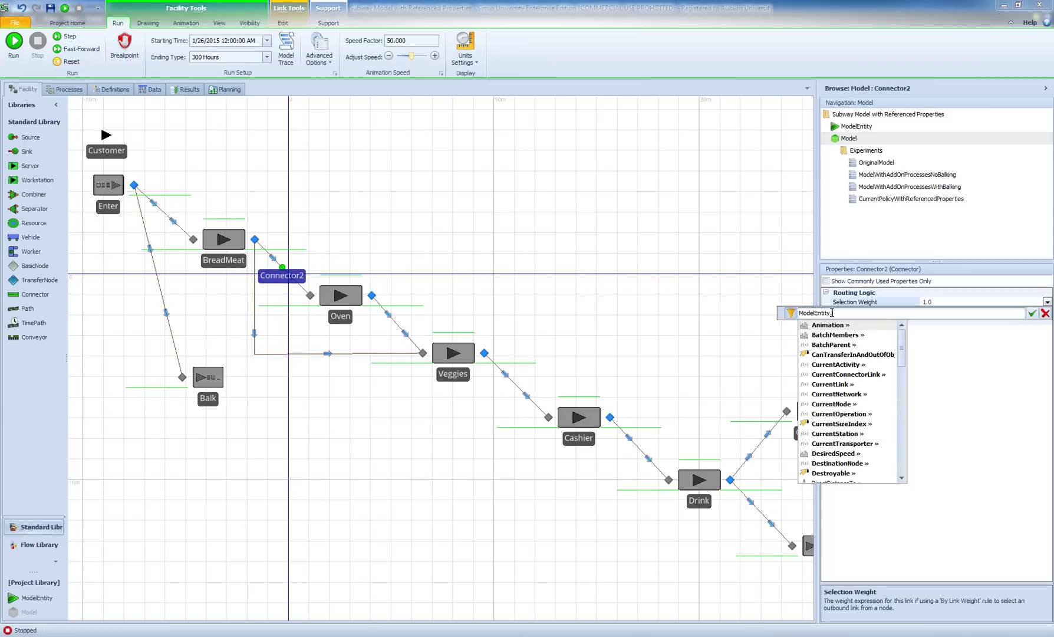
text(proc)
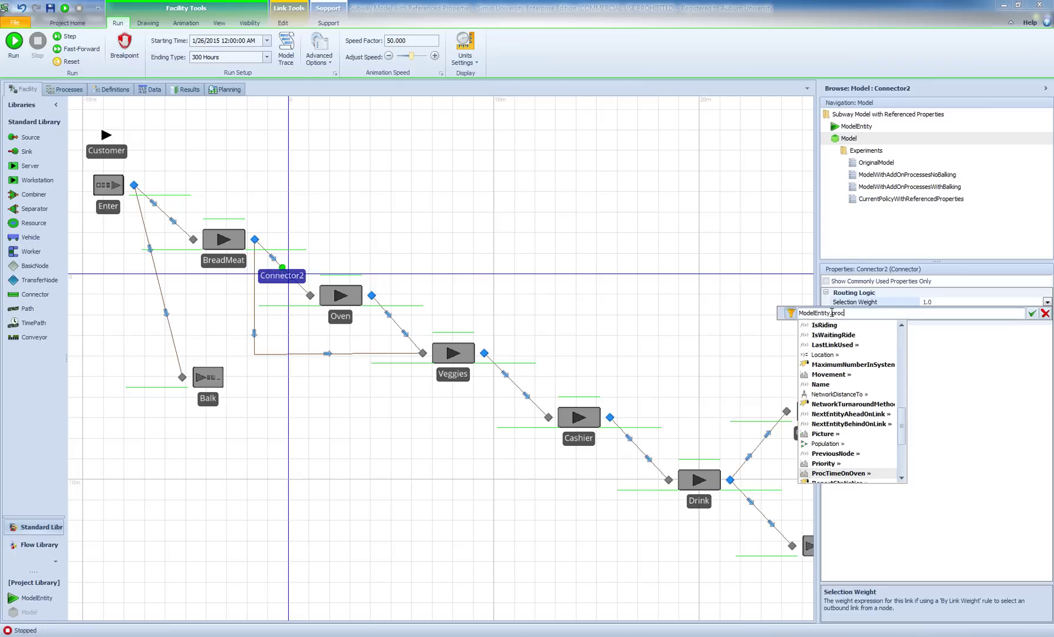
key(Tab)
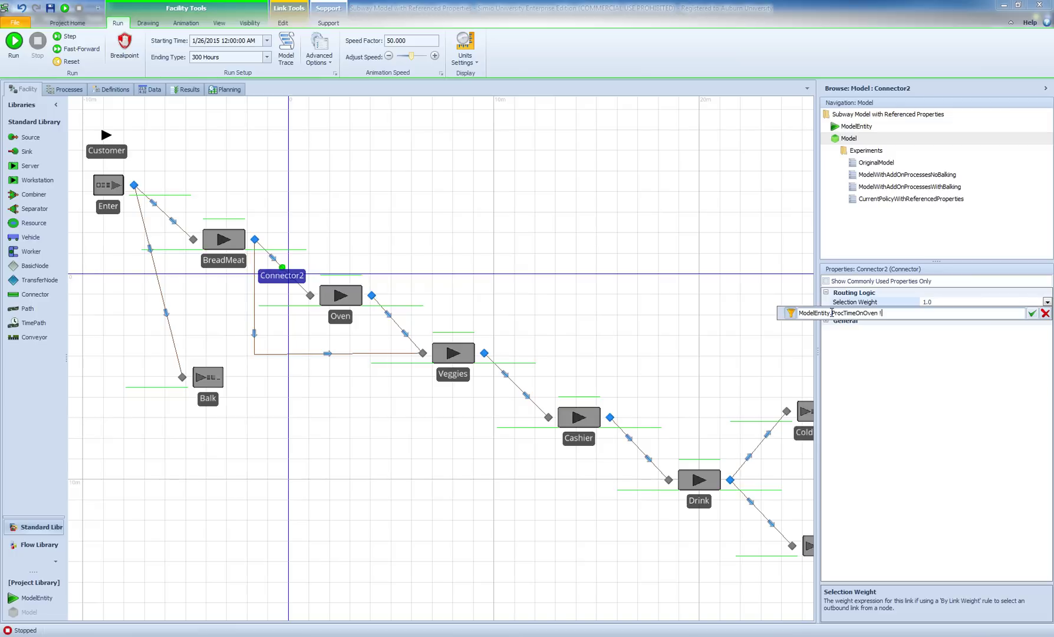
text(!= 0.0)
key(Return)
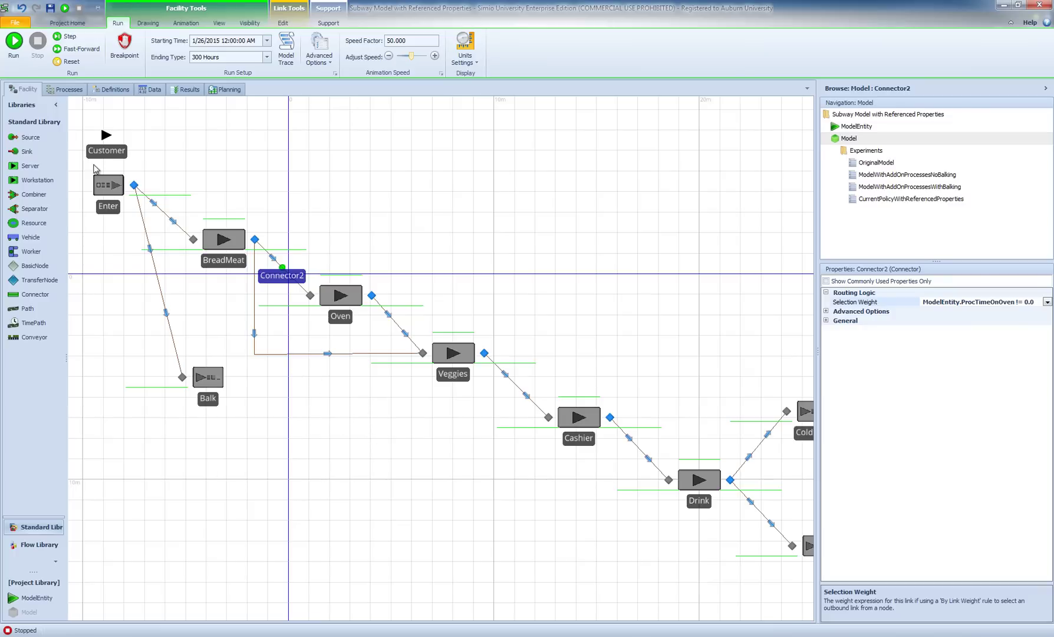
Step: Run the model briefly, stop it, and step through the simulation from the start to check how customers route after BreadMeat
click(14, 42)
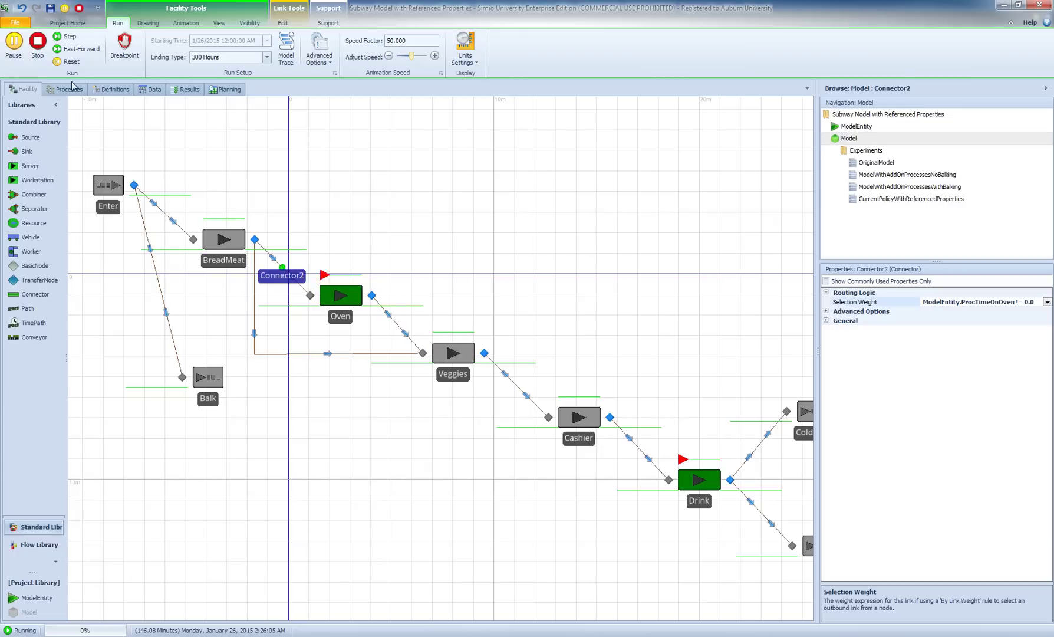
click(37, 42)
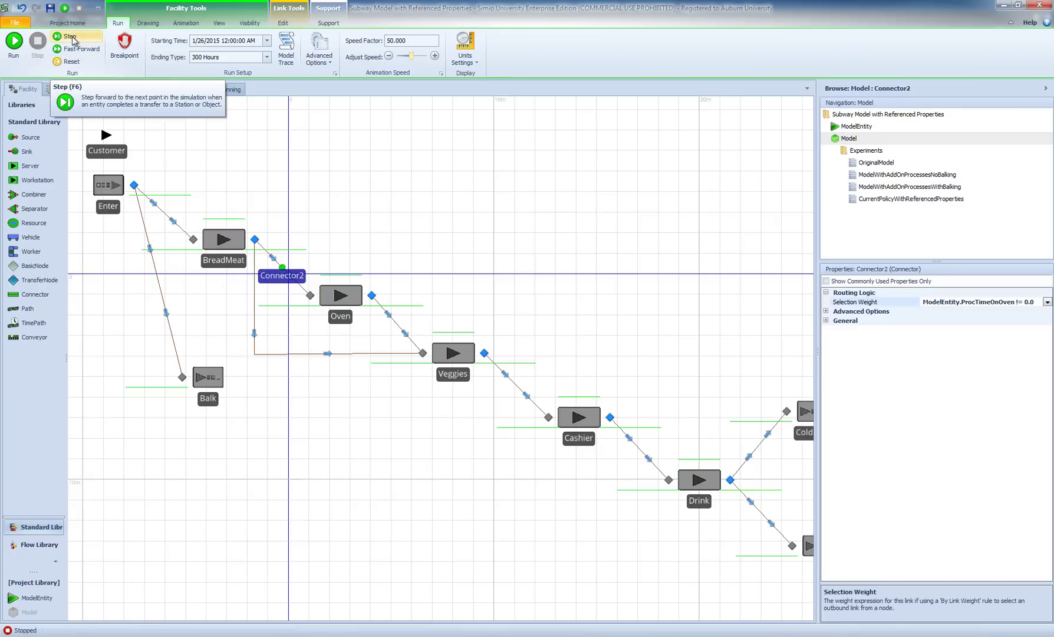
click(71, 38)
click(71, 37)
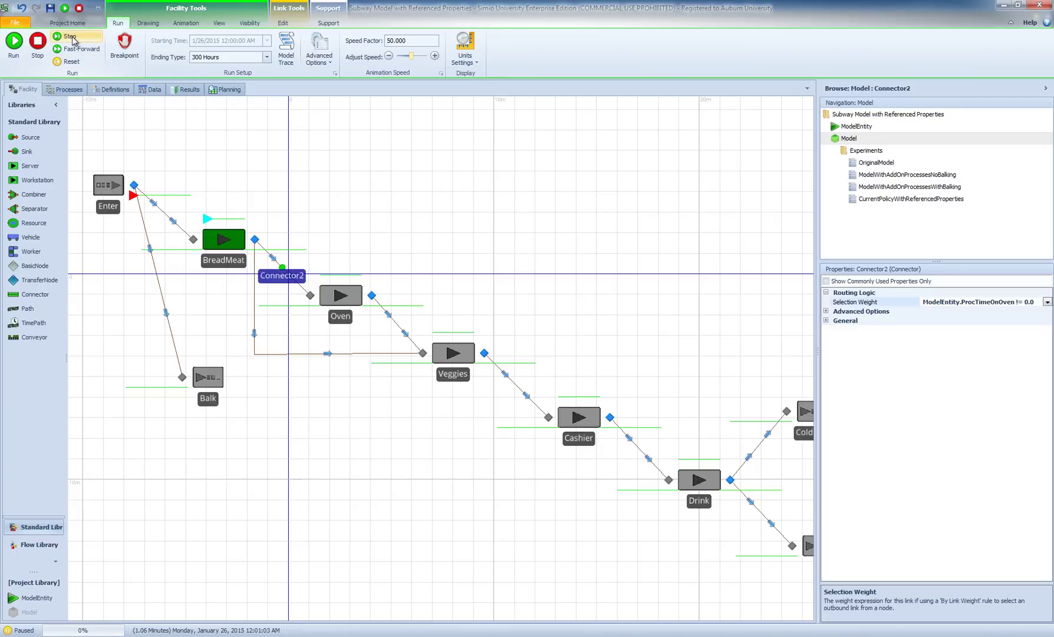
click(71, 38)
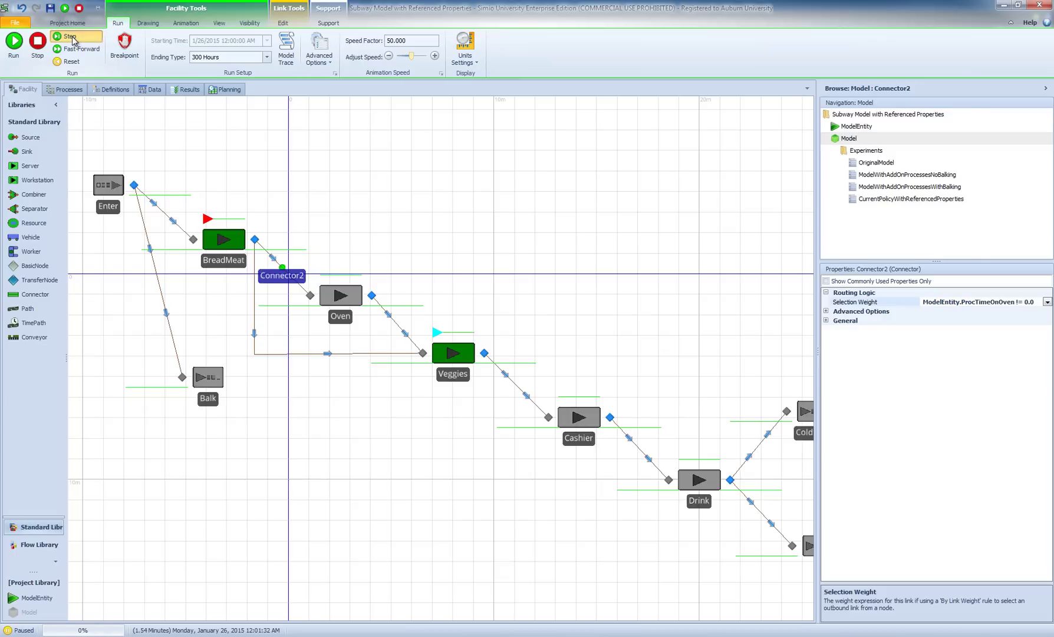
click(71, 37)
click(71, 37)
click(71, 38)
click(71, 37)
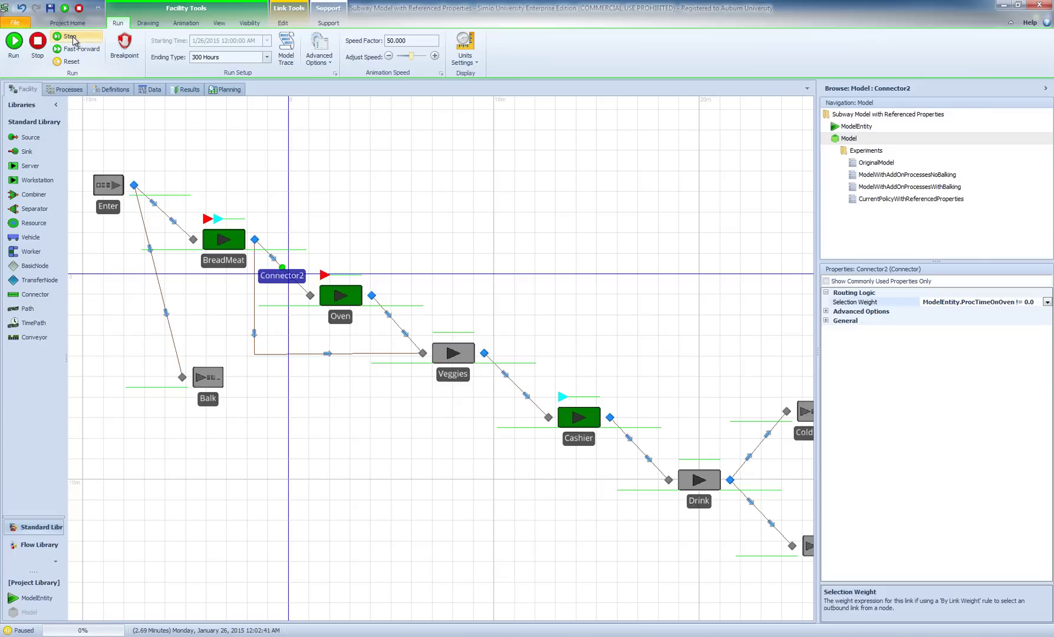
click(71, 37)
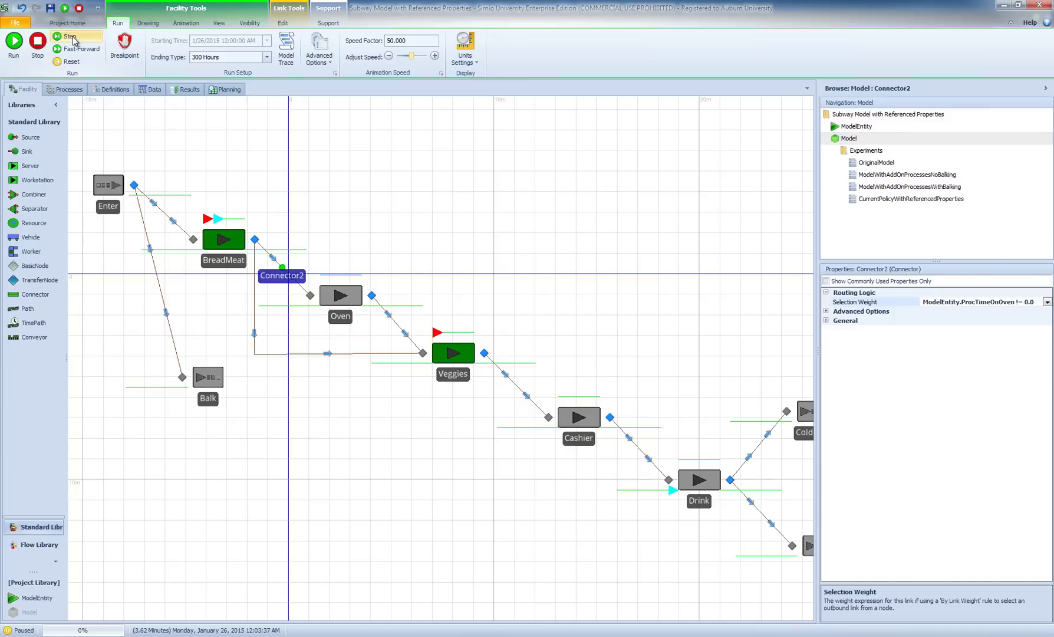
click(70, 37)
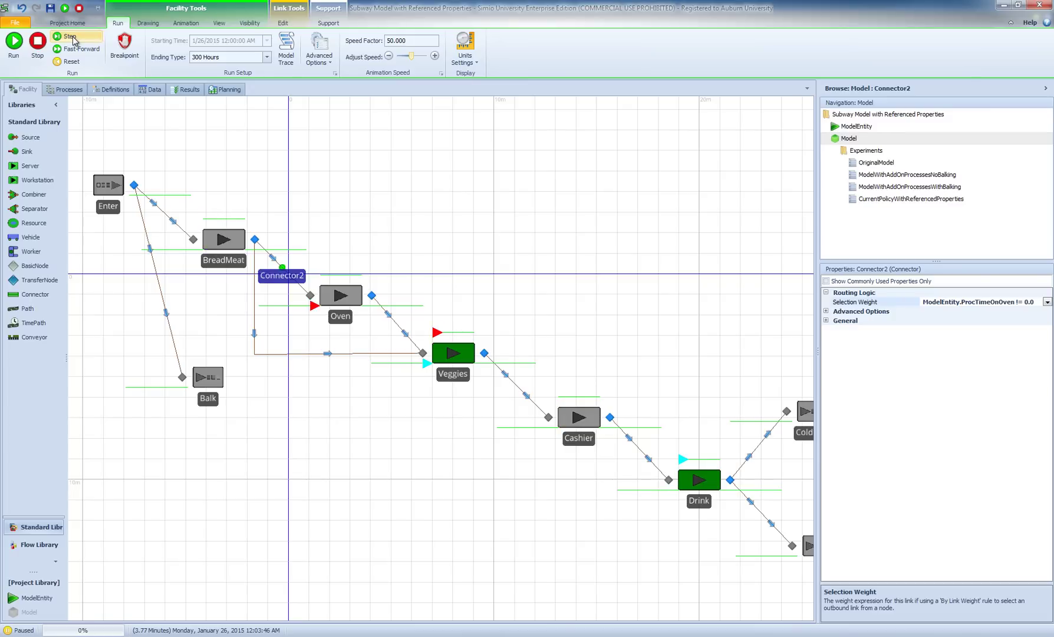
click(74, 37)
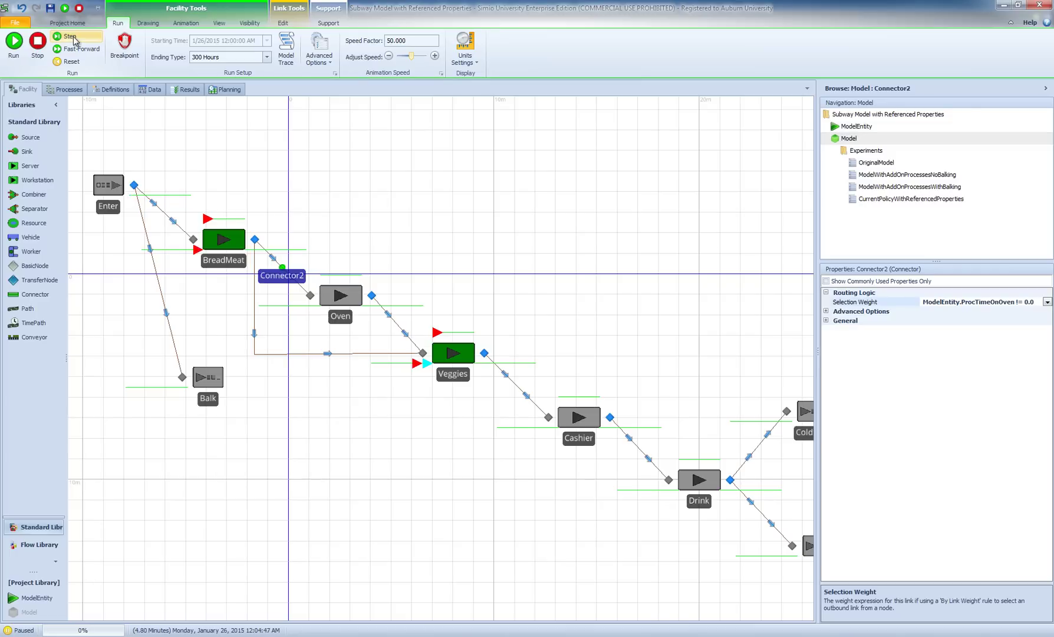
click(73, 37)
click(73, 38)
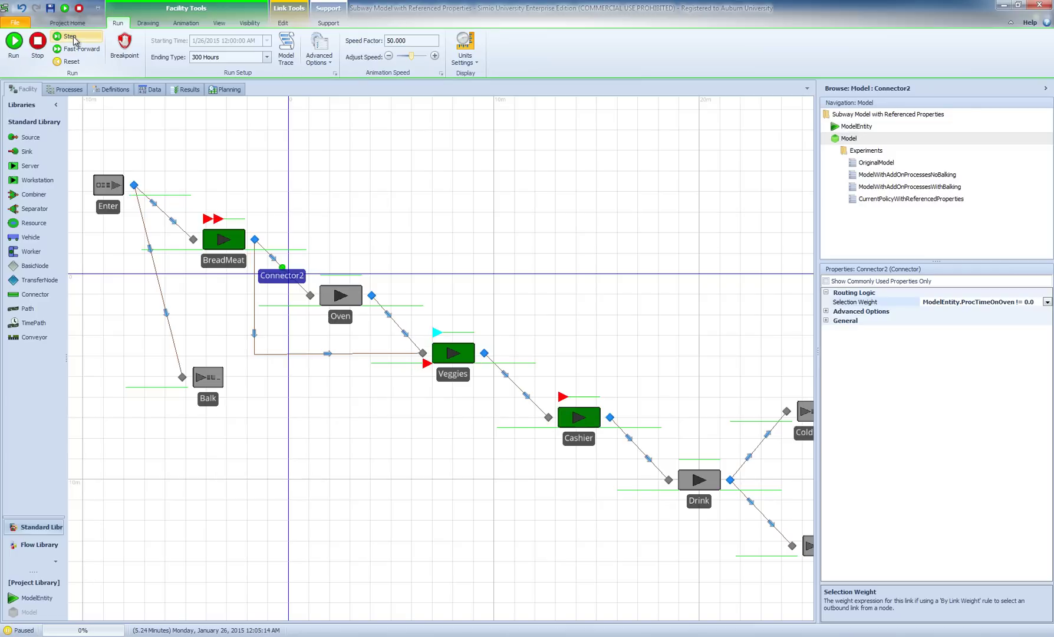
click(73, 38)
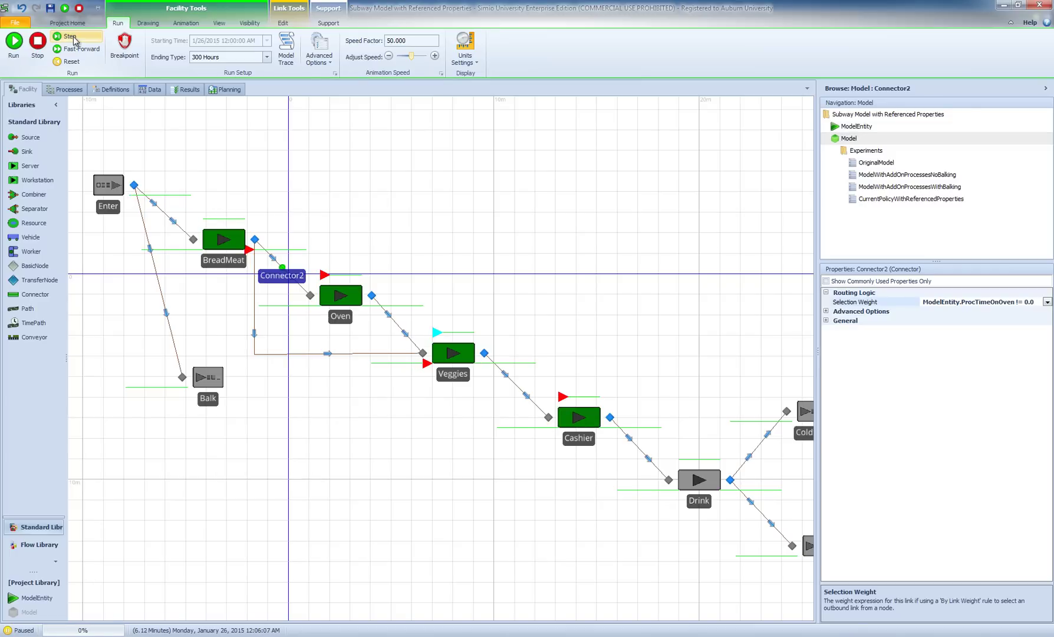
click(73, 38)
click(73, 38)
click(73, 38)
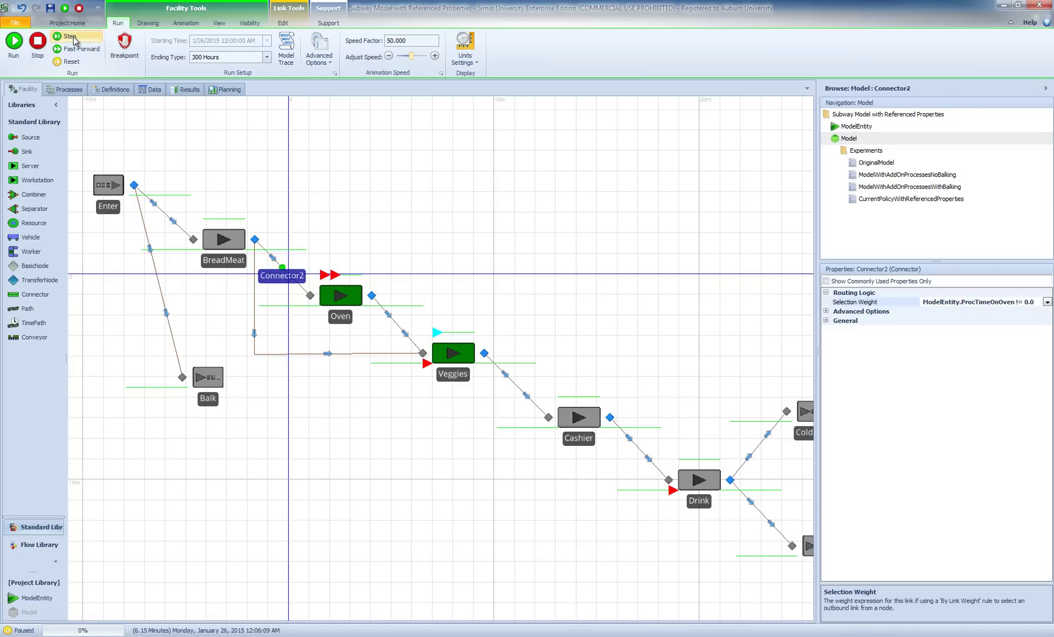
click(73, 38)
click(73, 38)
click(73, 38)
click(73, 37)
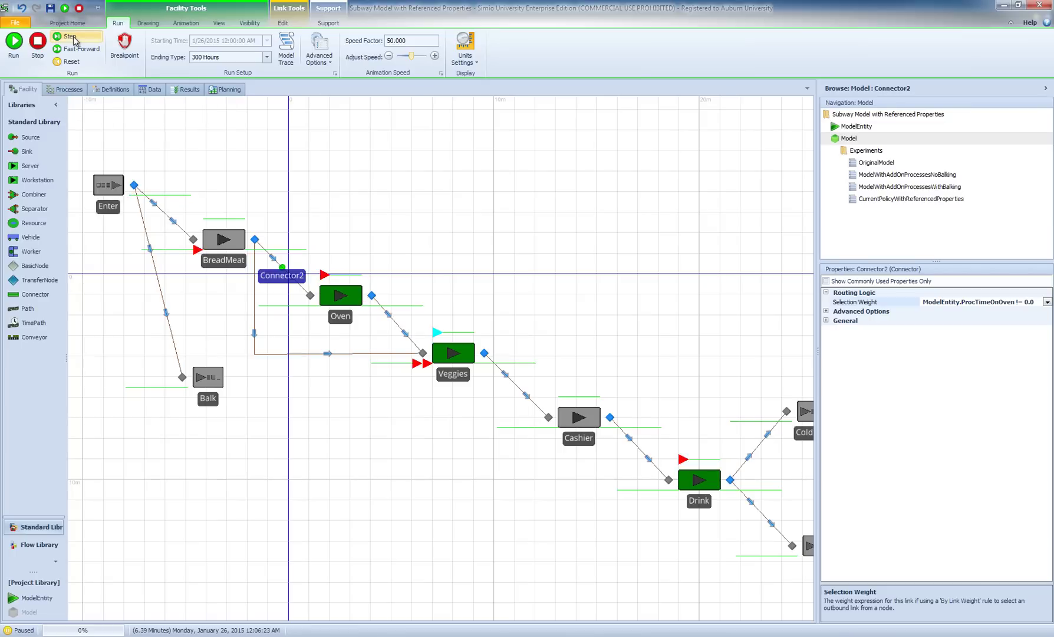
click(73, 38)
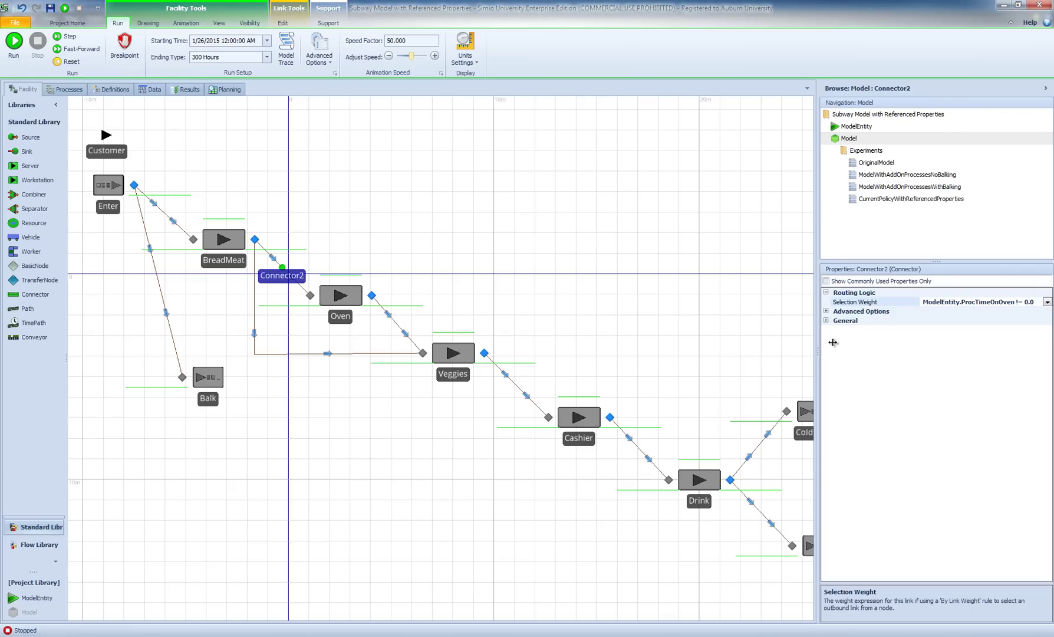
Step: Widen the properties area and check the selection weight expression of the connector from BreadMeat to Veggies
drag(833, 342, 859, 345)
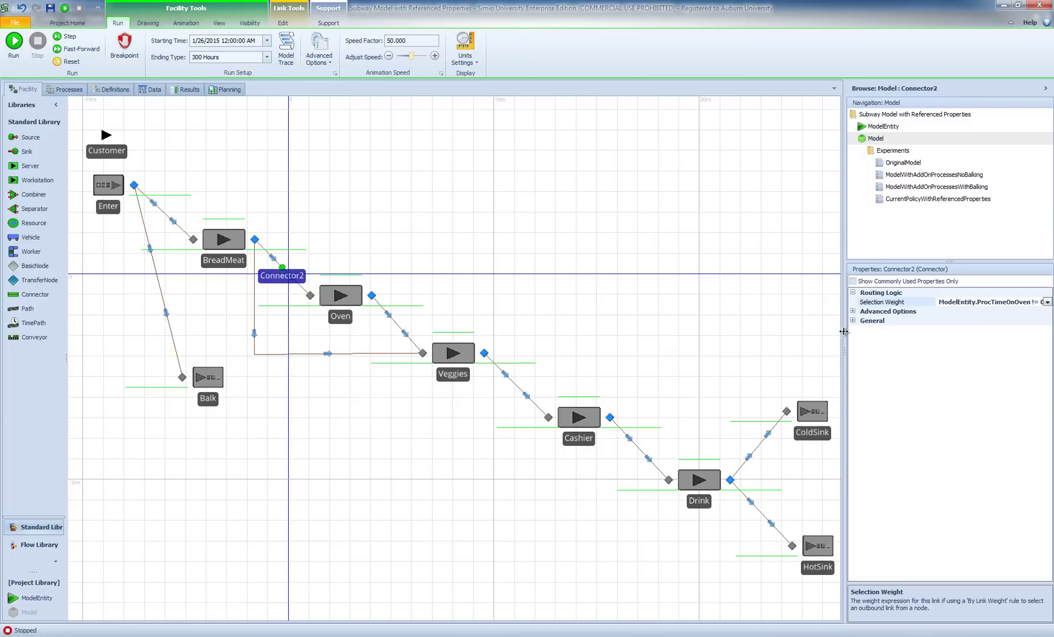
drag(848, 341, 739, 336)
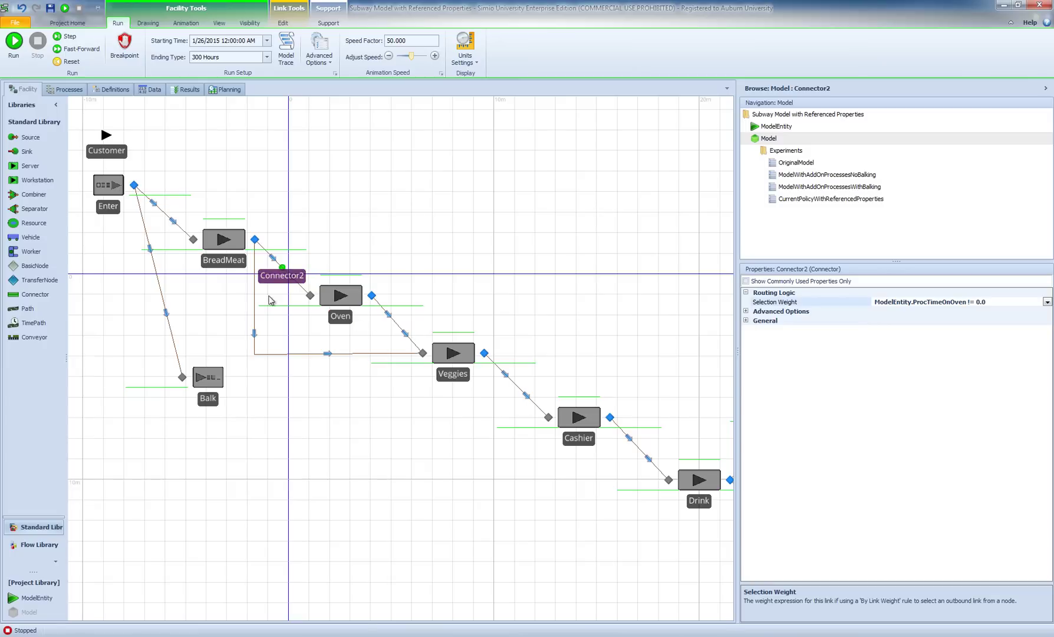
click(261, 355)
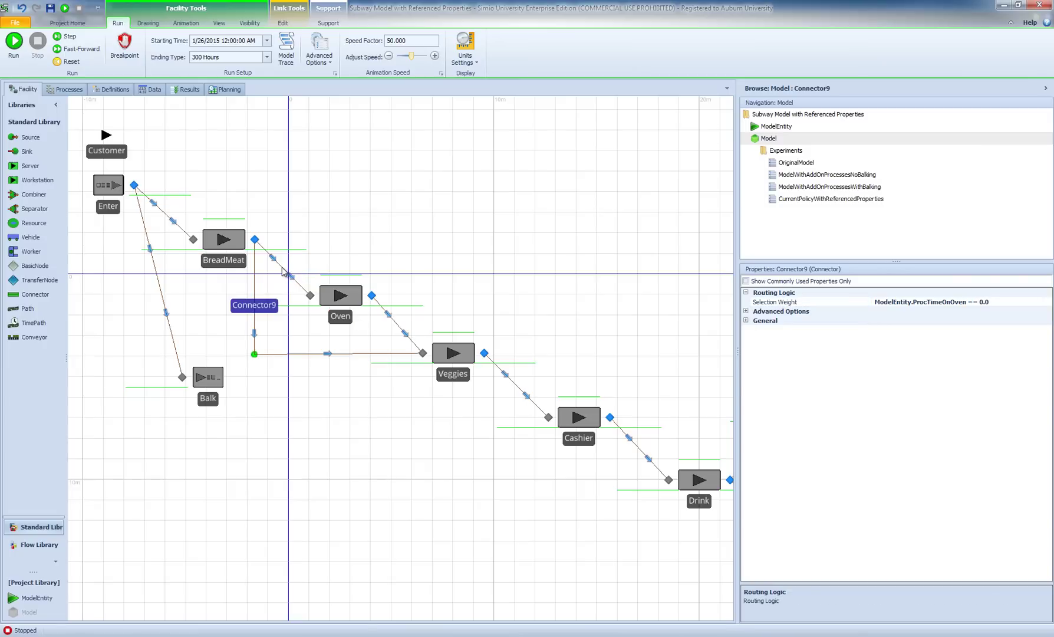
Step: Create a new referenced property named HotSelectionWeight for the selection weight of the connector from BreadMeat to Oven
click(283, 270)
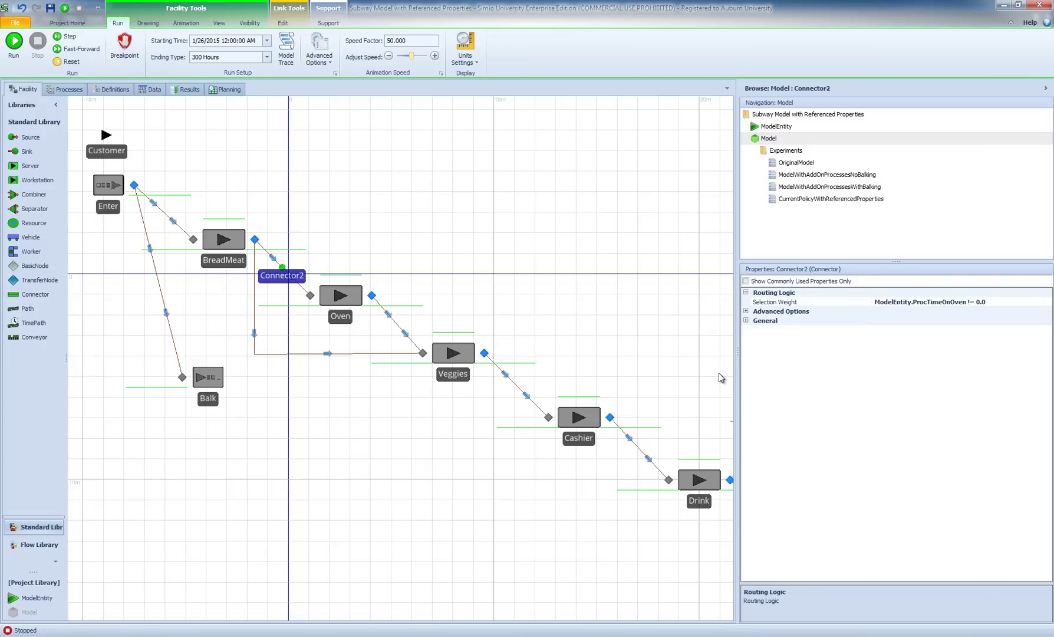
right_click(813, 303)
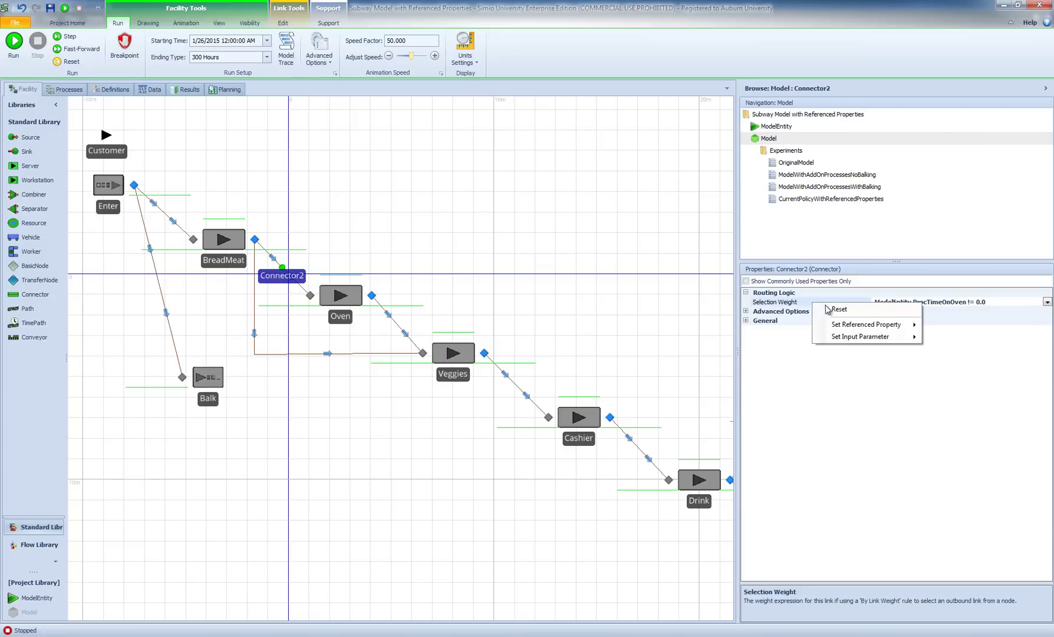
mouse_move(847, 328)
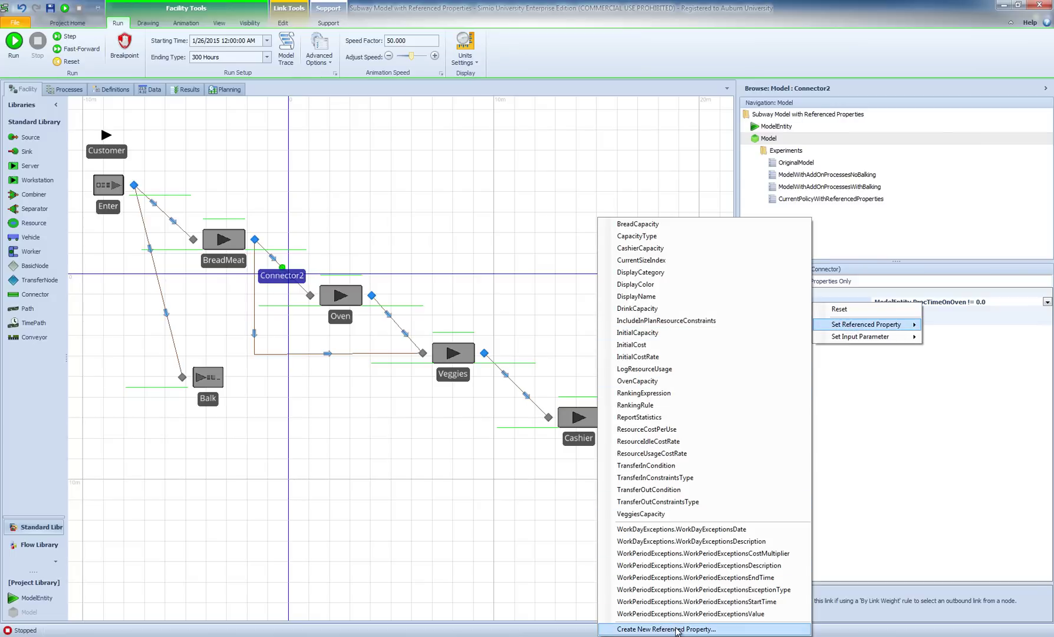
click(677, 629)
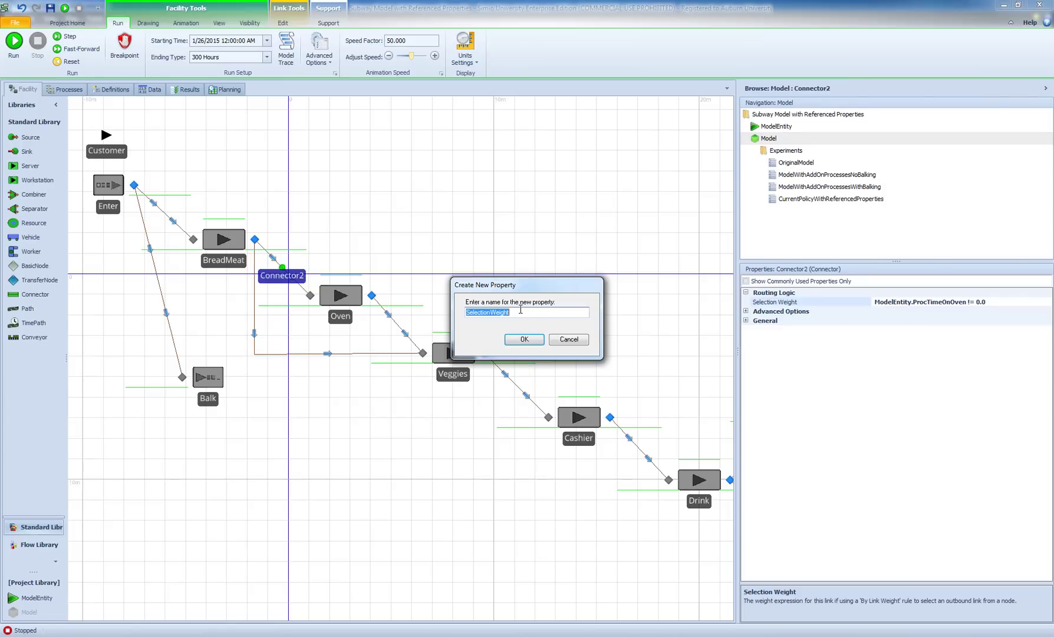
text(C)
click(523, 339)
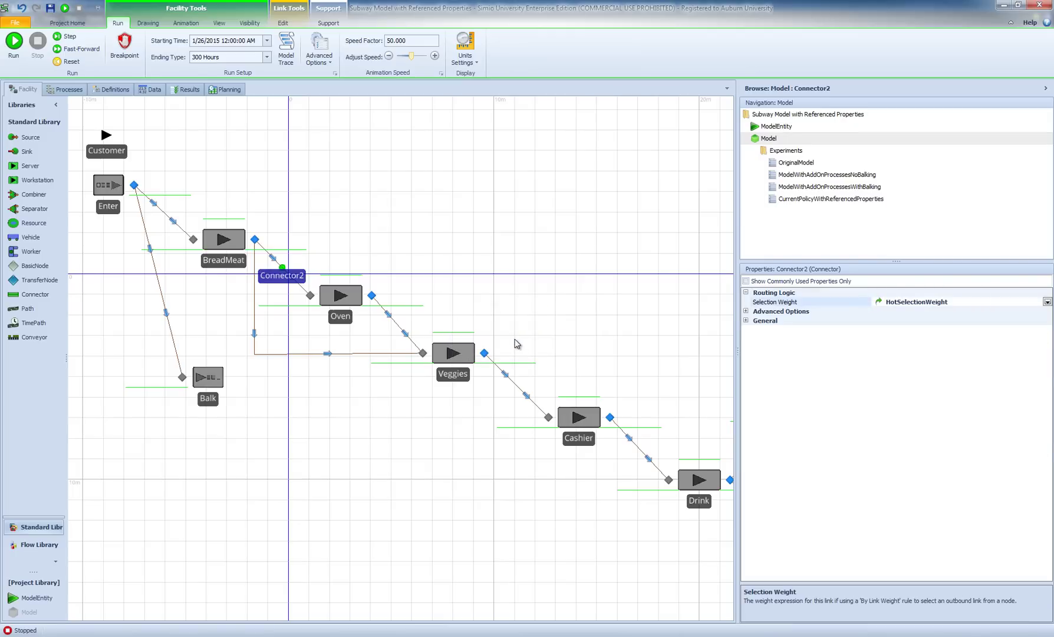
Step: Create a new referenced property named ColdSelectionWeight for the selection weight of the connector from BreadMeat to Veggies
click(300, 353)
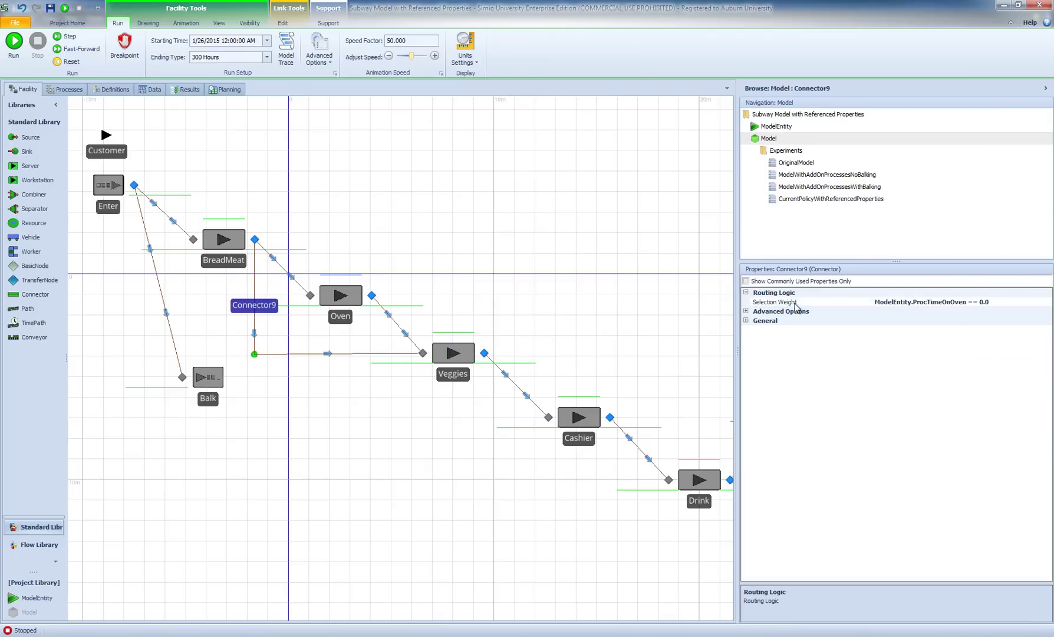
right_click(795, 306)
mouse_move(835, 324)
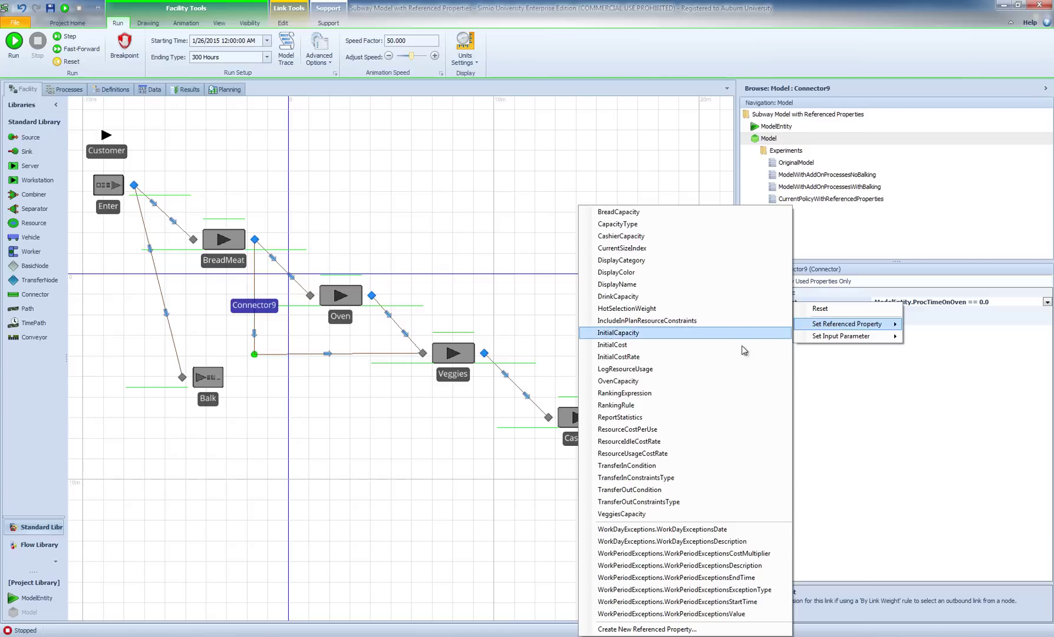
click(667, 629)
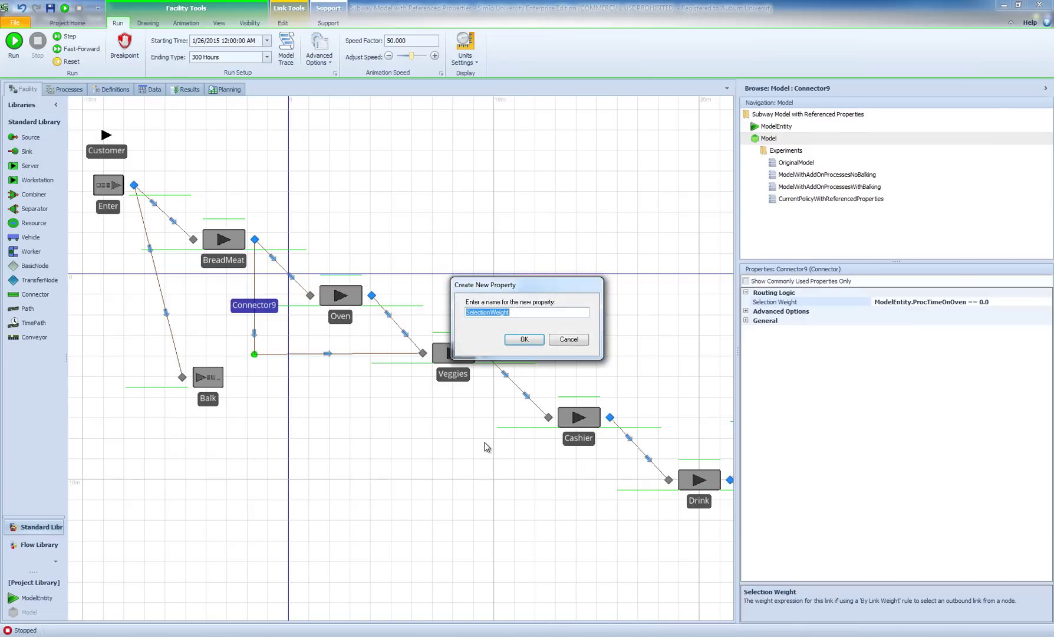
text(Cold)
click(519, 340)
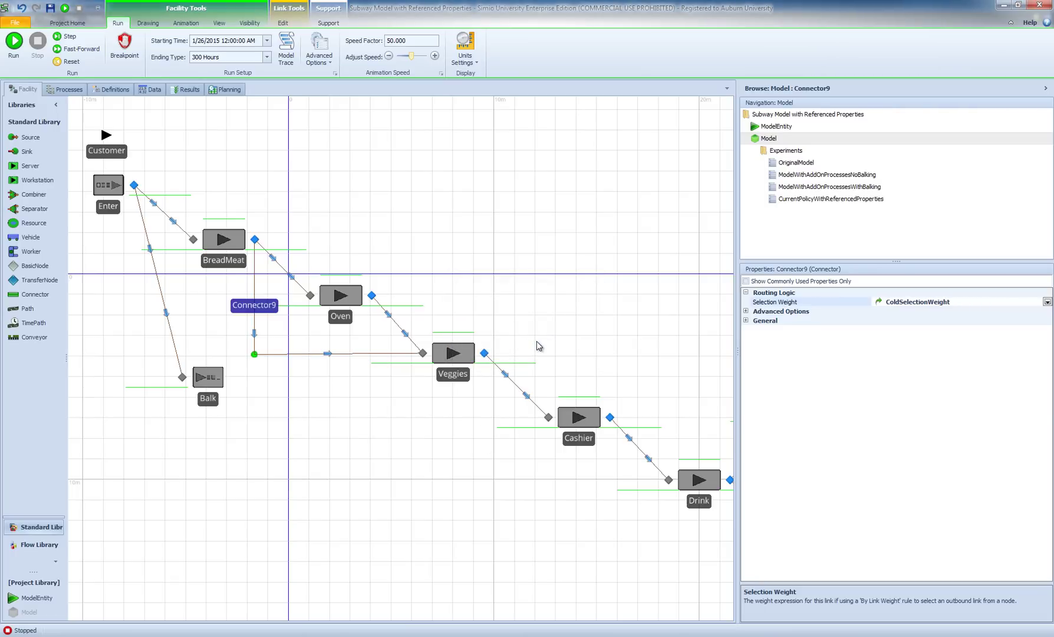
Step: Examine the default values of HotSelectionWeight and ColdSelectionWeight in the model's property definitions
click(113, 91)
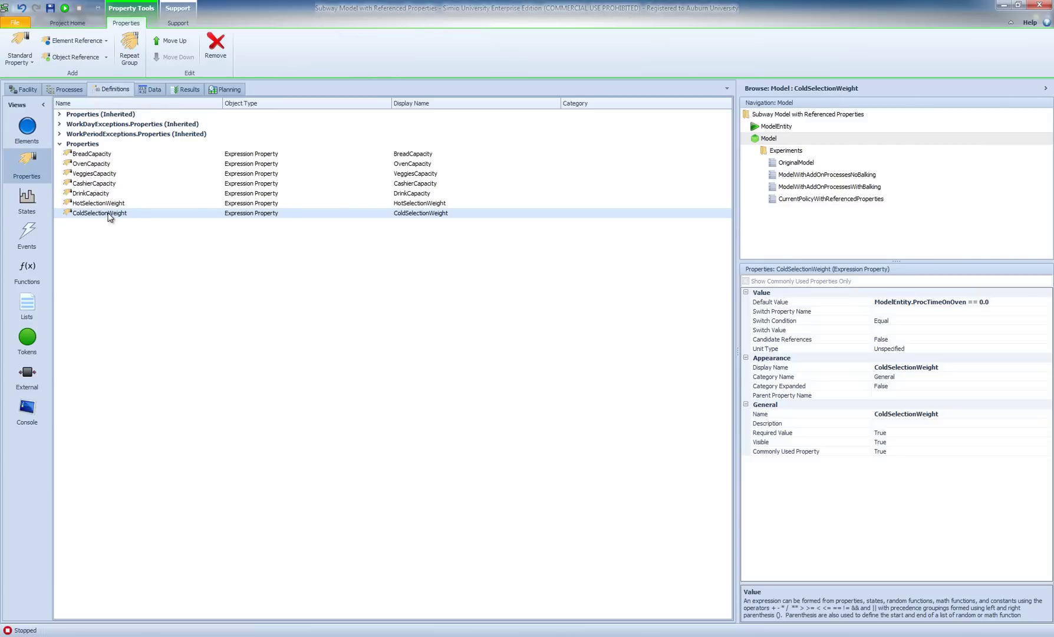
key(Up)
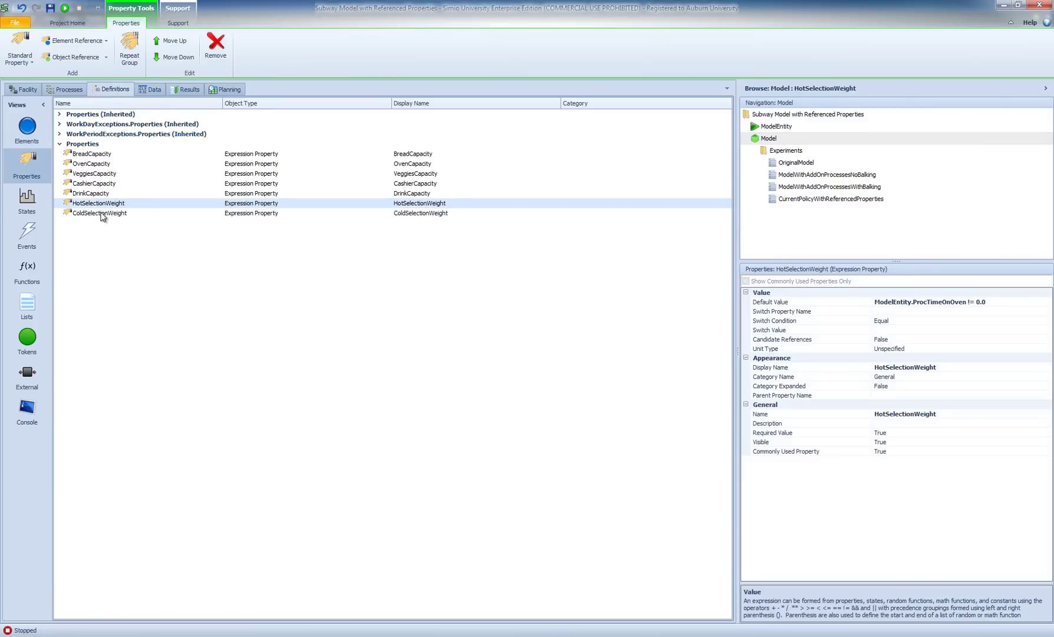
click(102, 214)
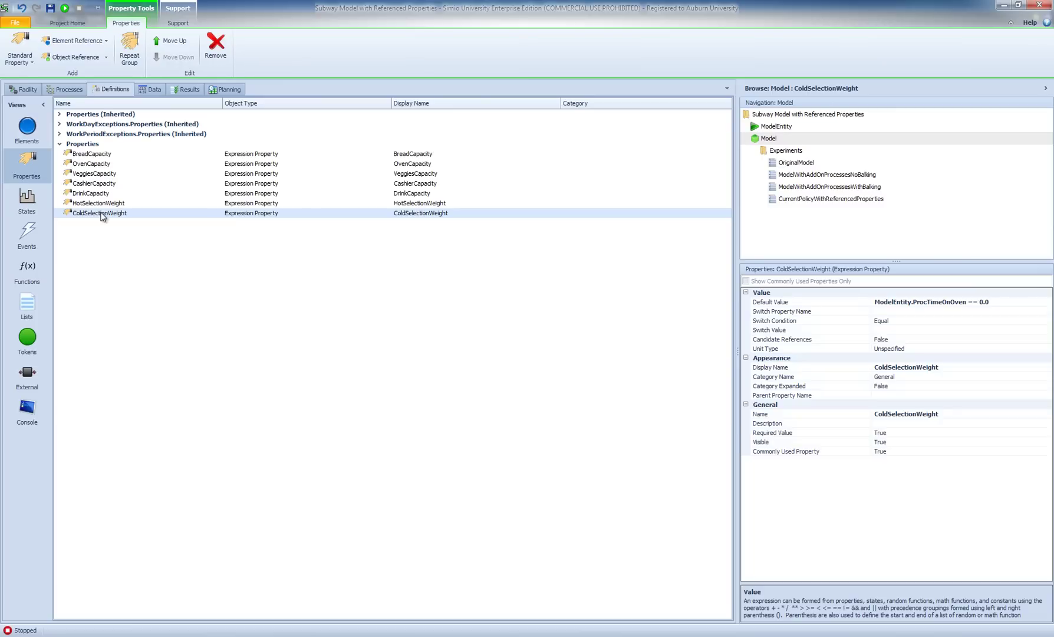
click(101, 204)
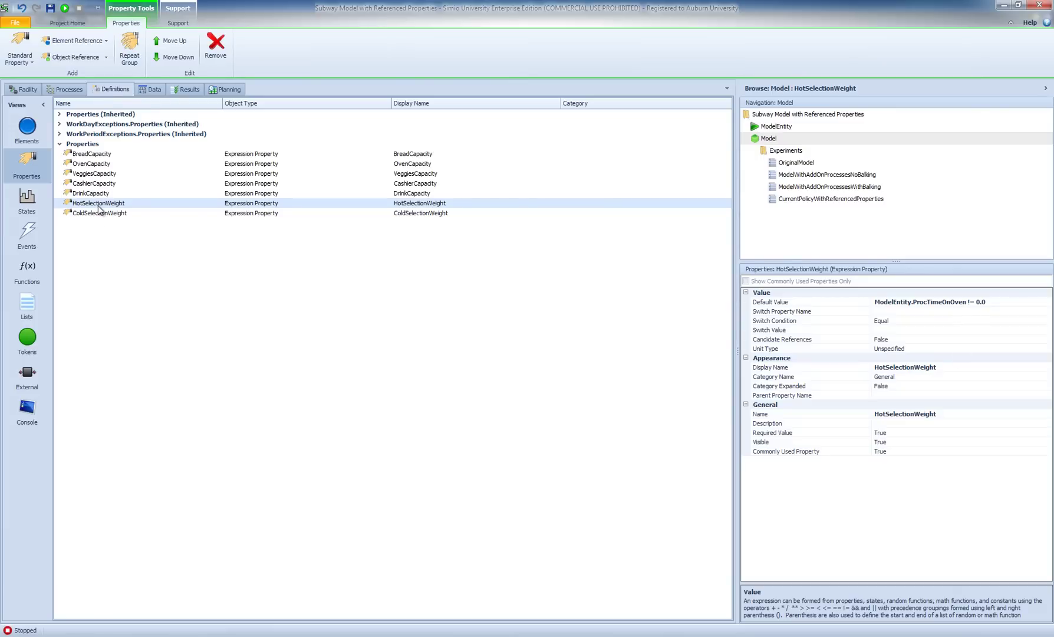
Step: In the CurrentPolicyWithReferencedProperties experiment design, copy all control values of Scenario1 through Scenario10 into new scenario rows below them
double_click(799, 198)
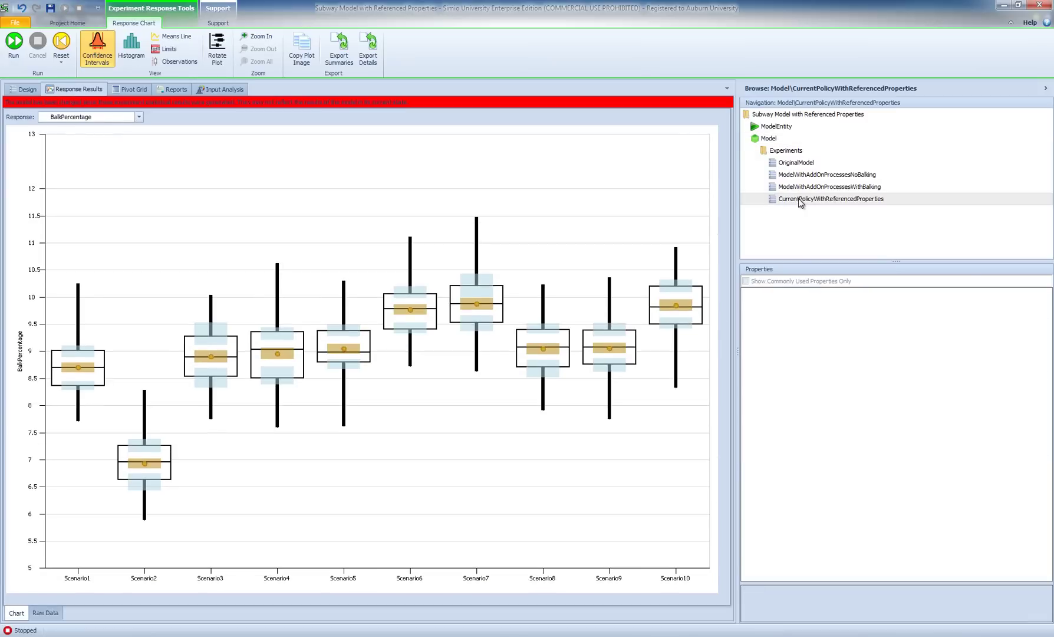
click(26, 89)
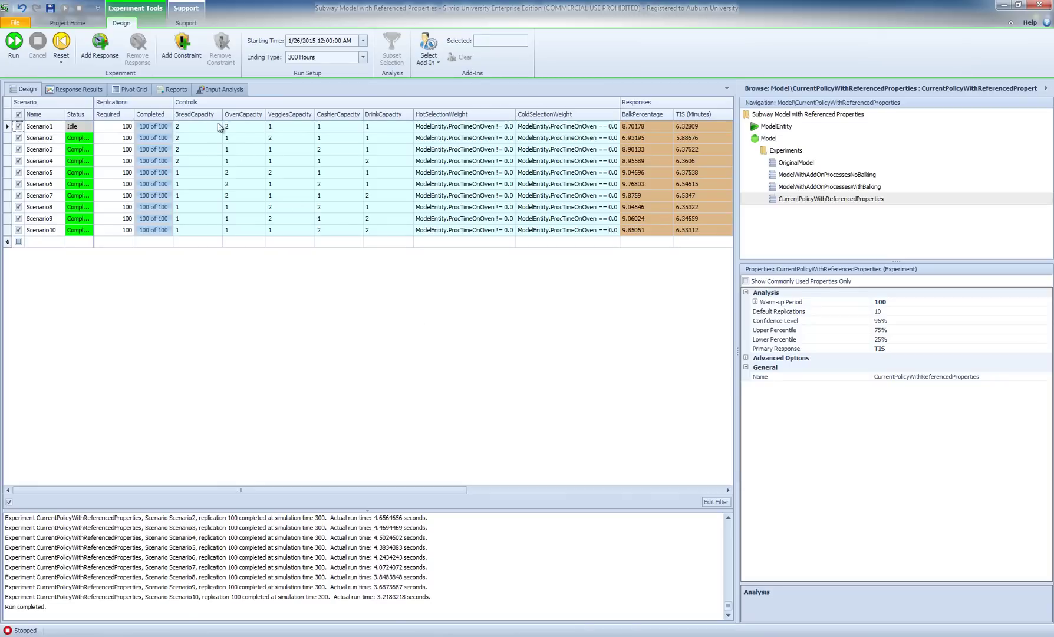
click(198, 128)
drag(199, 132, 591, 228)
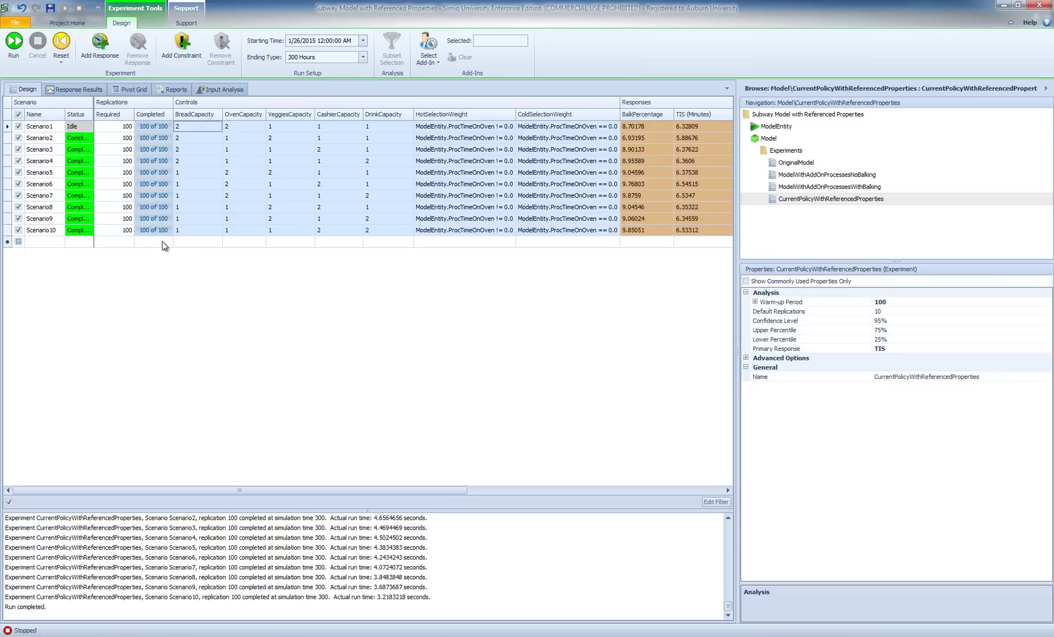
click(183, 243)
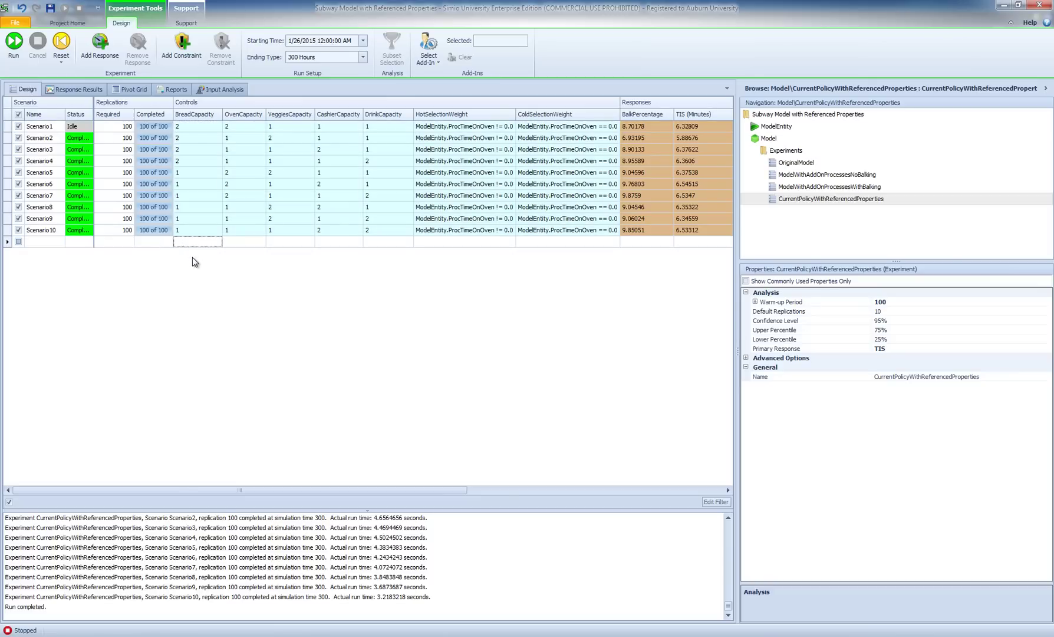
key(ctrl+v)
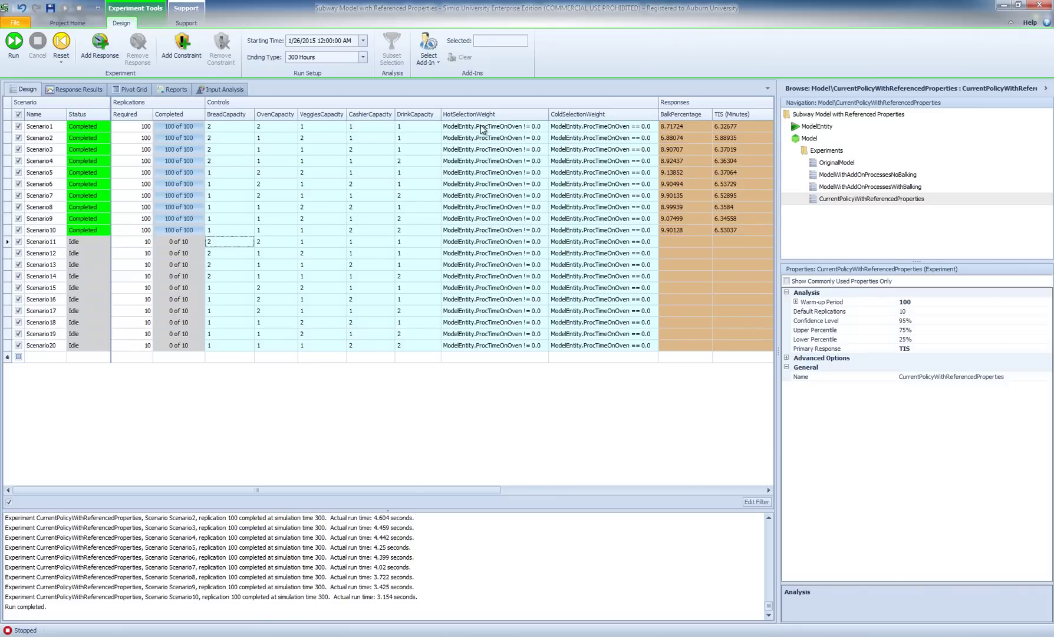
Step: Set HotSelectionWeight to 1.0 for Scenario1 through Scenario10 in the experiment design
click(482, 126)
key(ctrl+a)
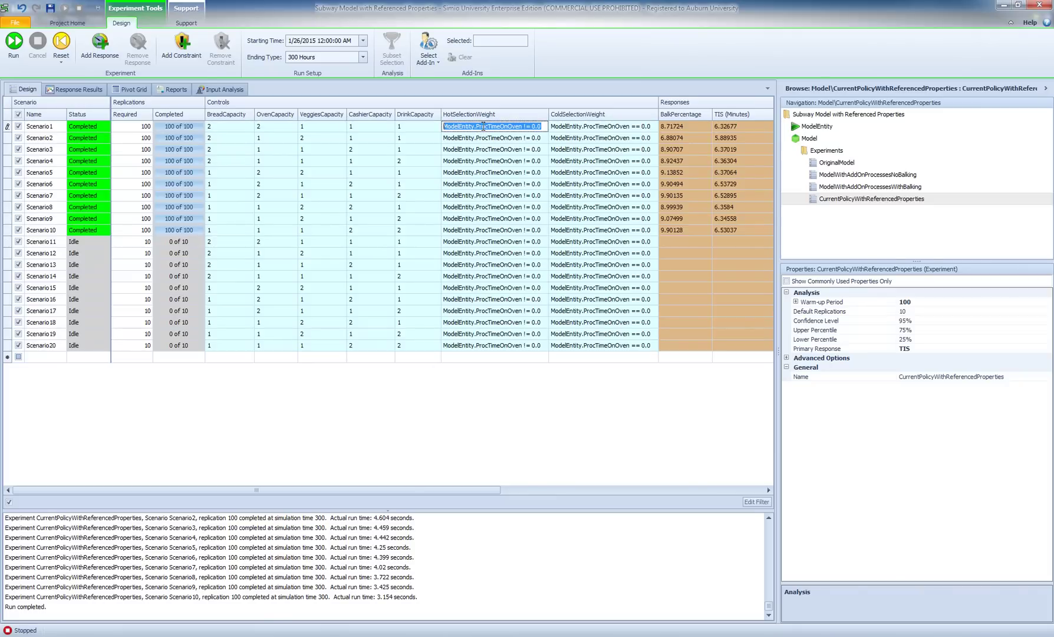
text(1.0)
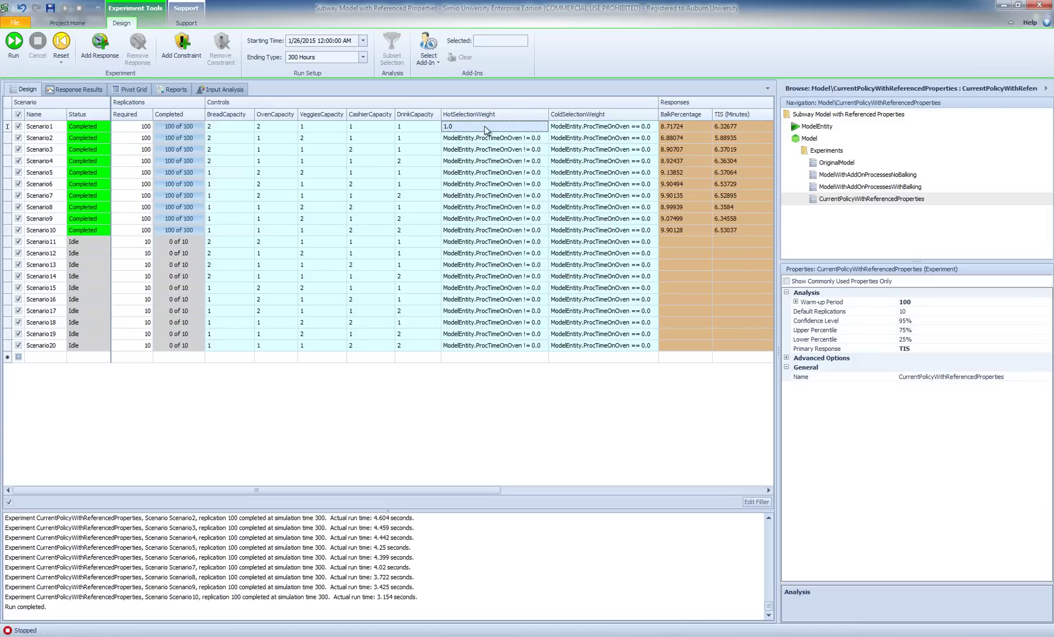
drag(492, 139, 489, 231)
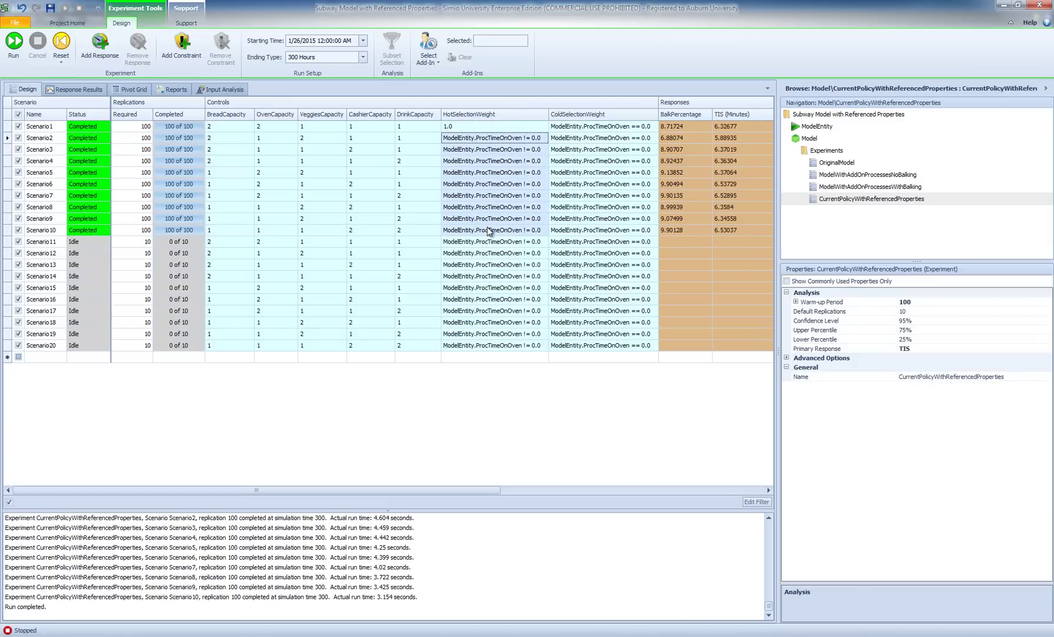
text(1.0)
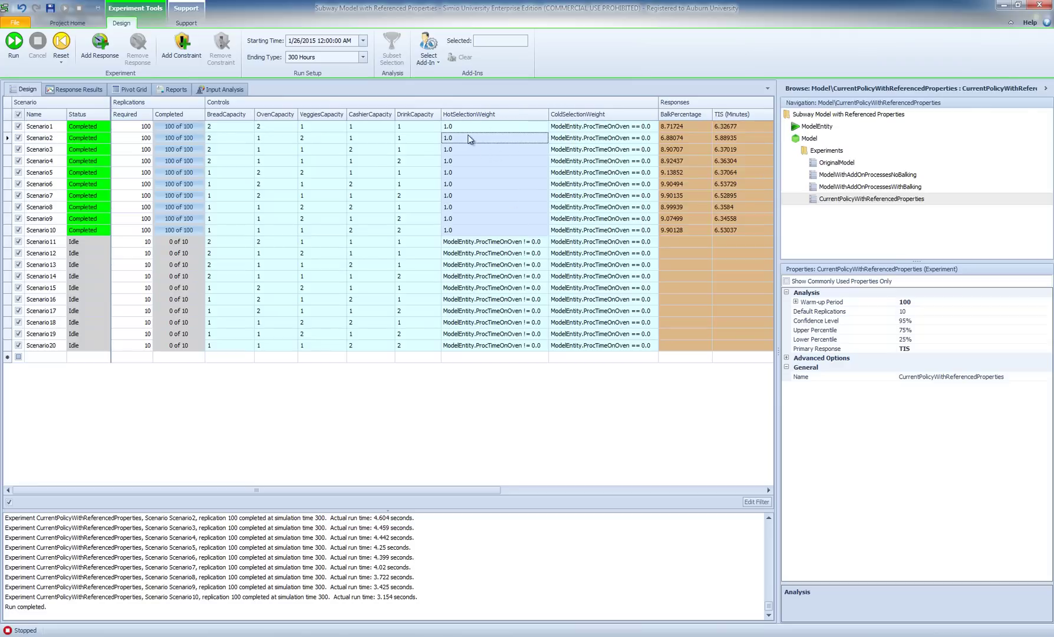
Step: Set ColdSelectionWeight to 0.0 for Scenario1 through Scenario10
right_click(582, 127)
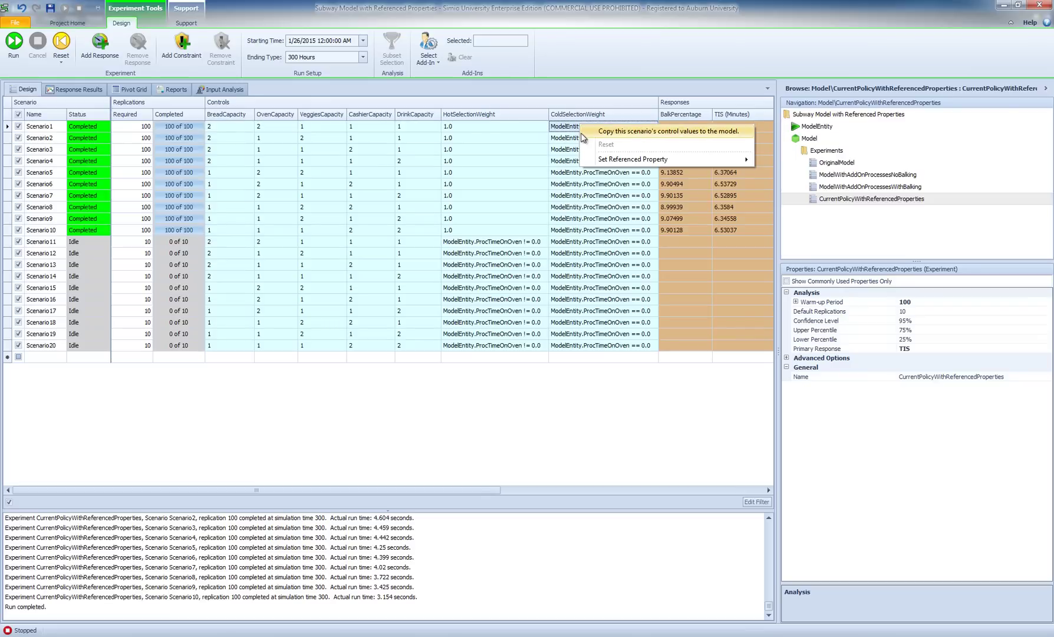
click(565, 135)
text(0.0)
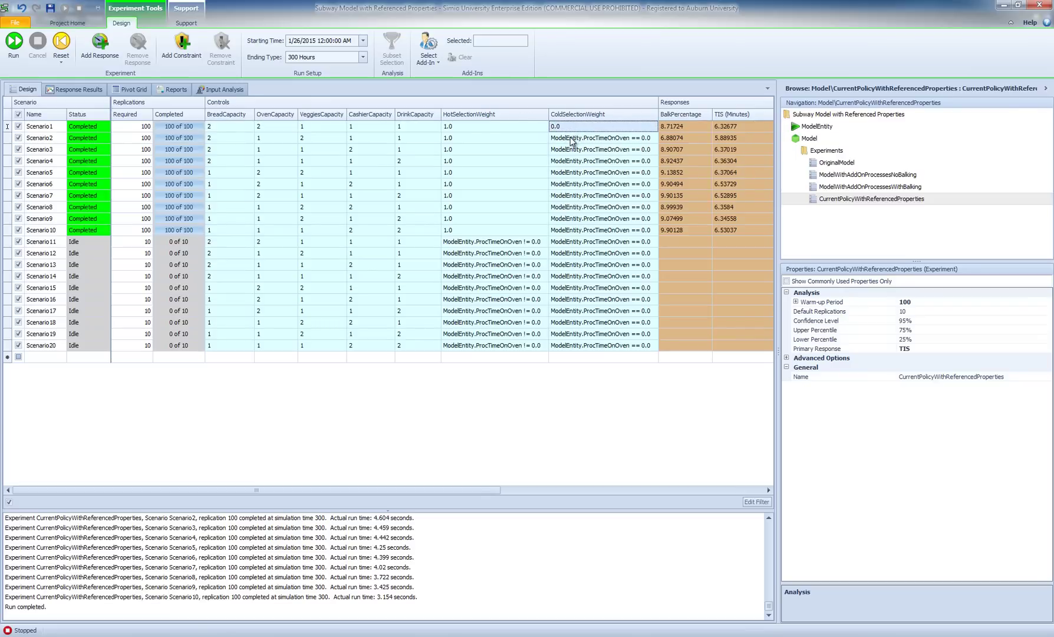
drag(576, 138, 579, 232)
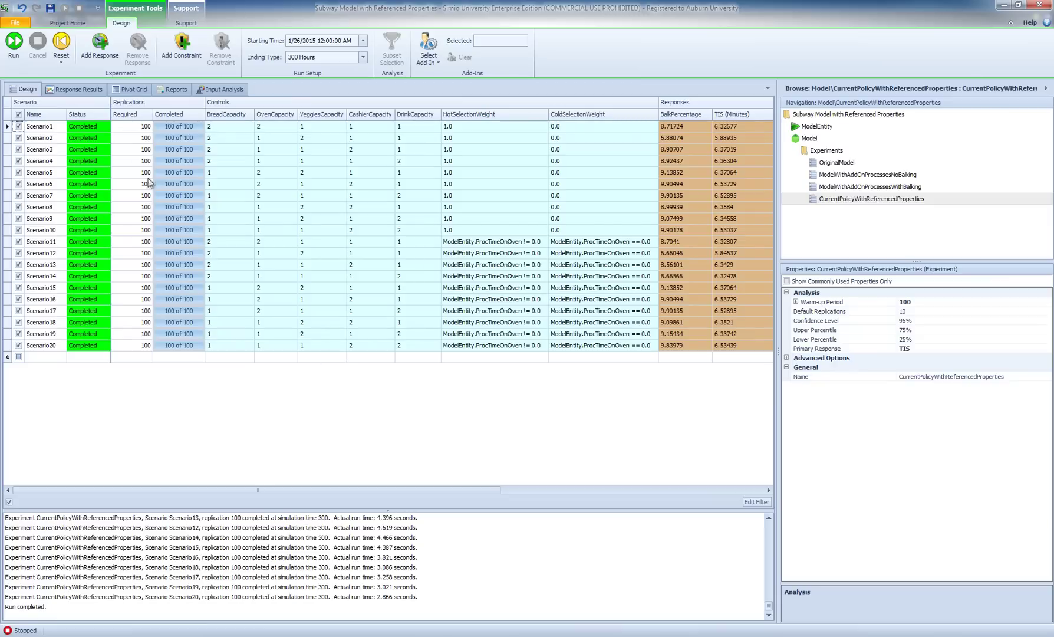
Step: Examine the BalkPercentage response chart across all scenarios and return to the experiment design
click(72, 90)
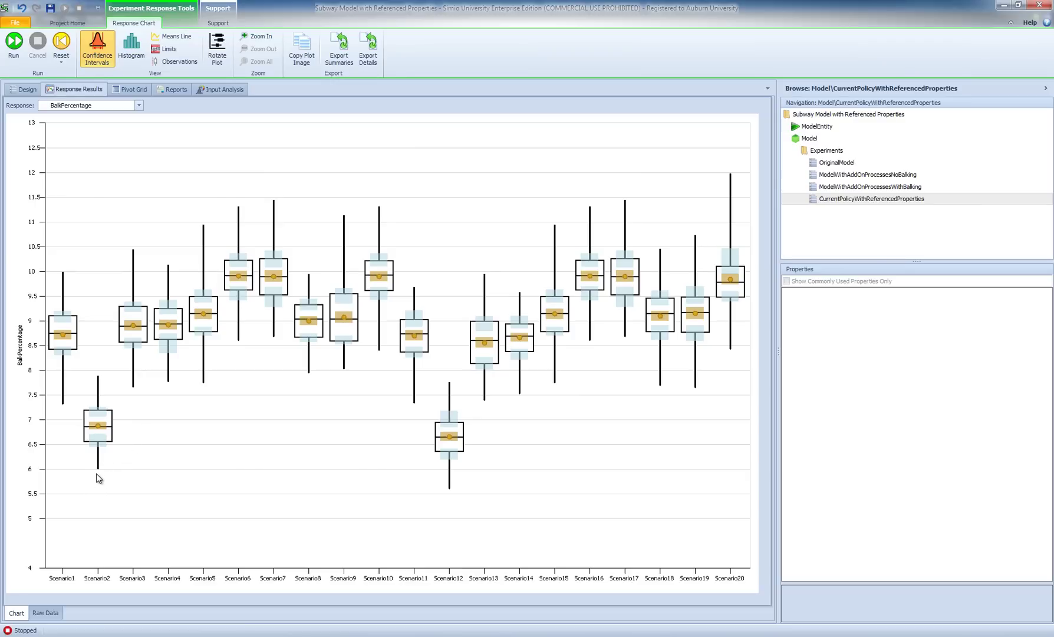
mouse_move(99, 470)
click(24, 90)
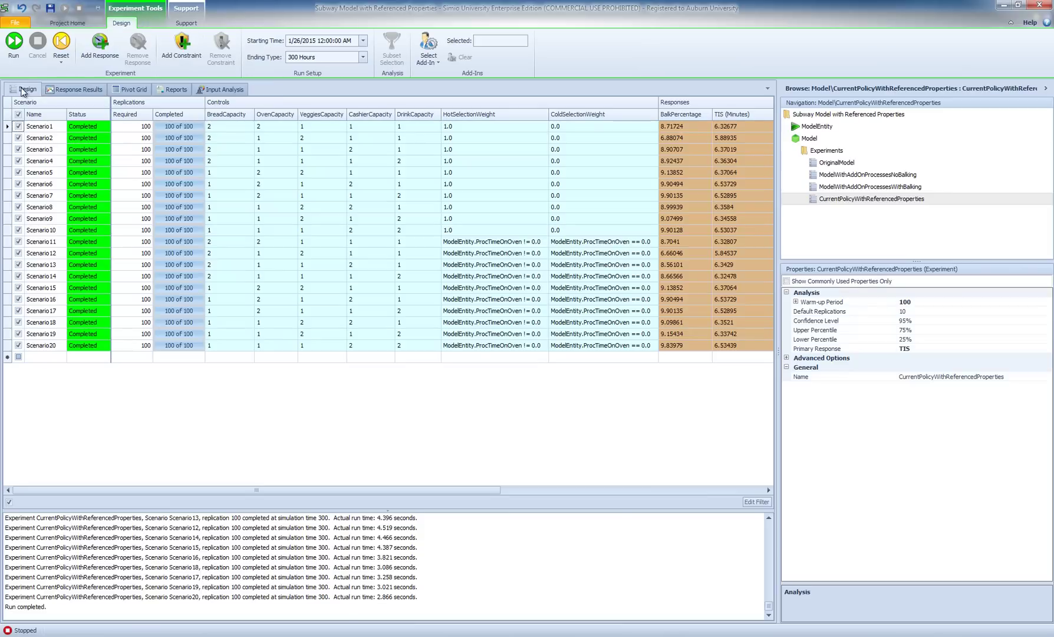
Step: Include only Scenario2 and Scenario12 in the experiment and compare their BalkPercentage and ColdTIS response charts
click(18, 116)
click(18, 137)
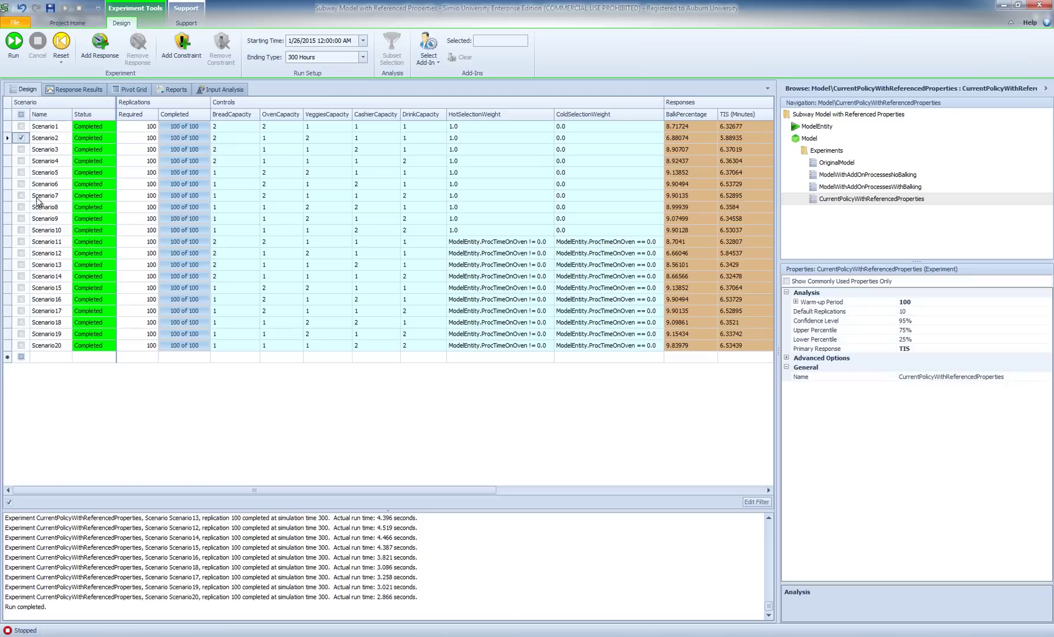
click(21, 253)
click(71, 90)
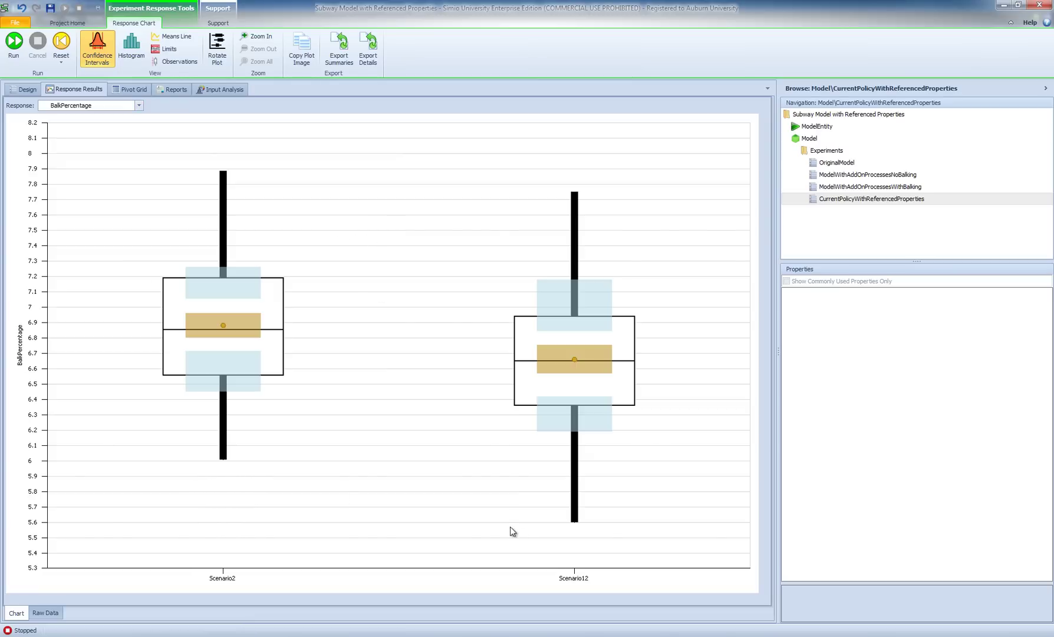
click(139, 105)
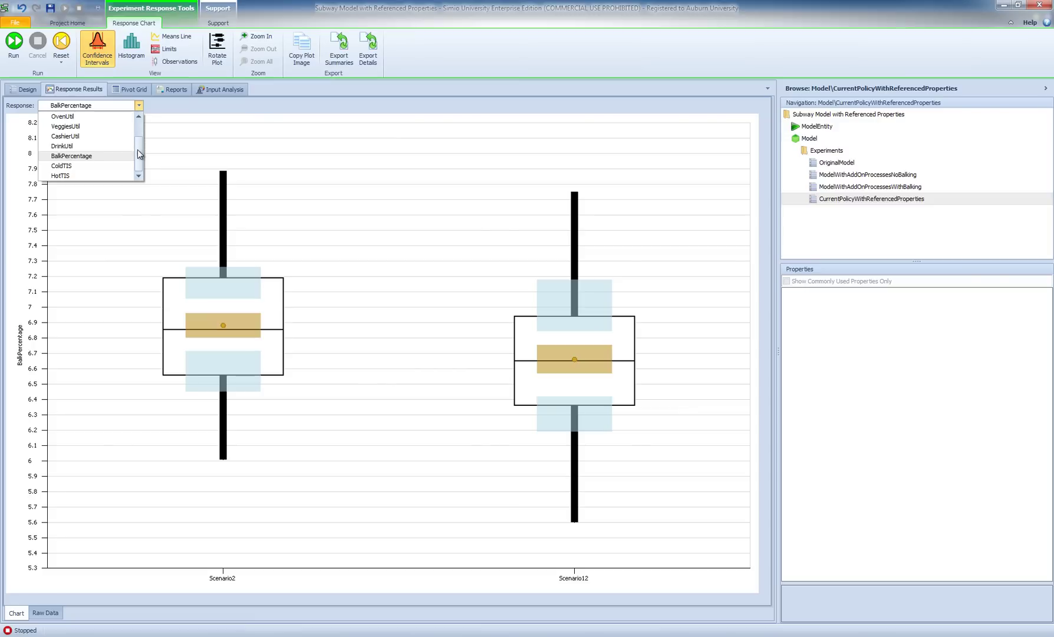
click(65, 166)
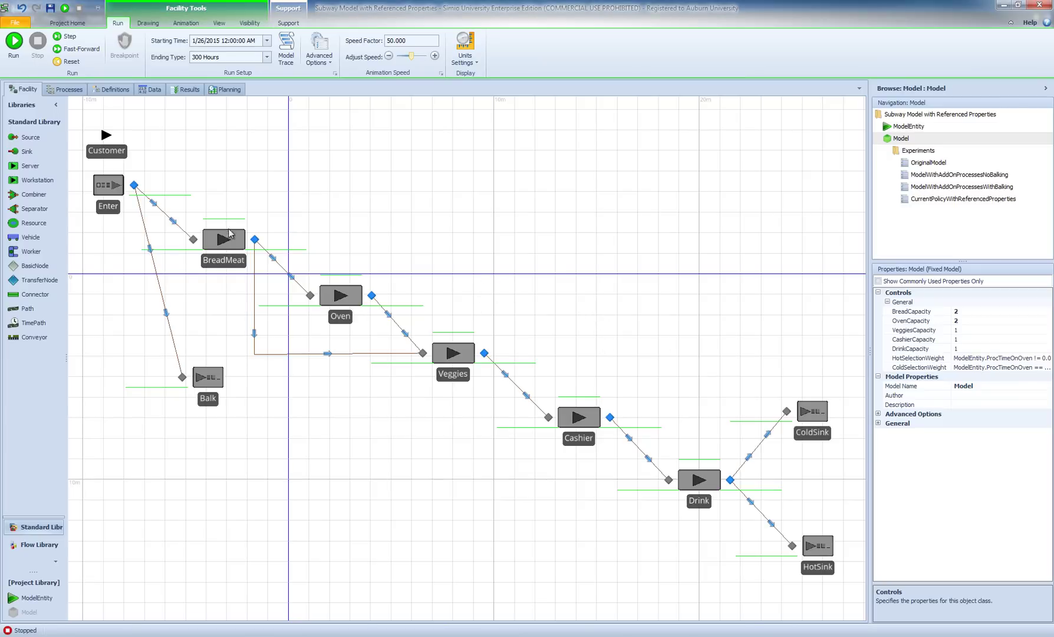
Step: Examine the referenced-property options available for the BreadMeat server's initial capacity in the model
click(223, 243)
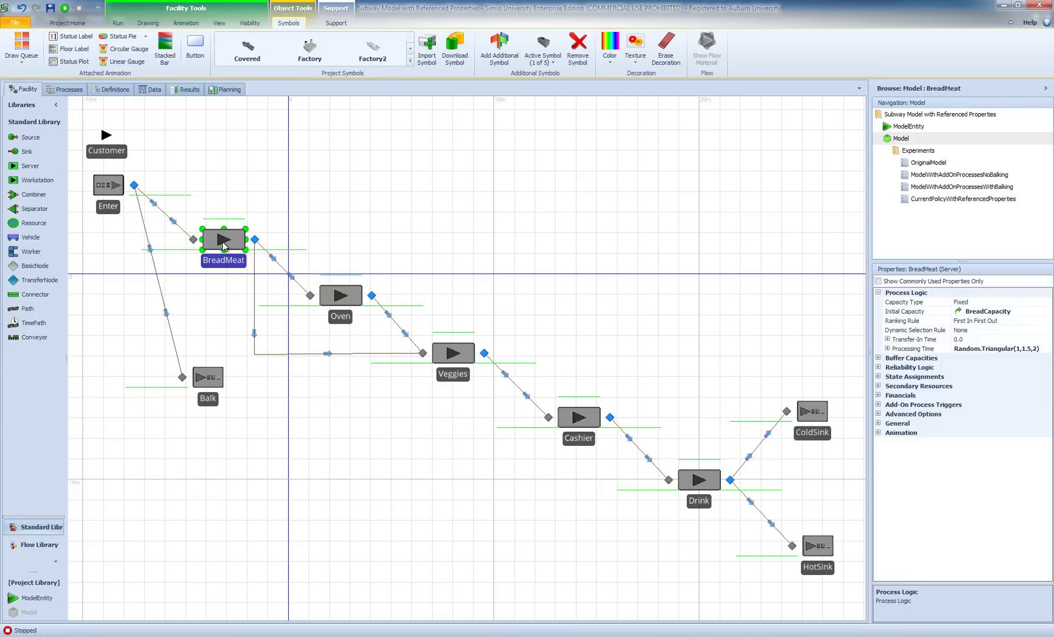
right_click(912, 314)
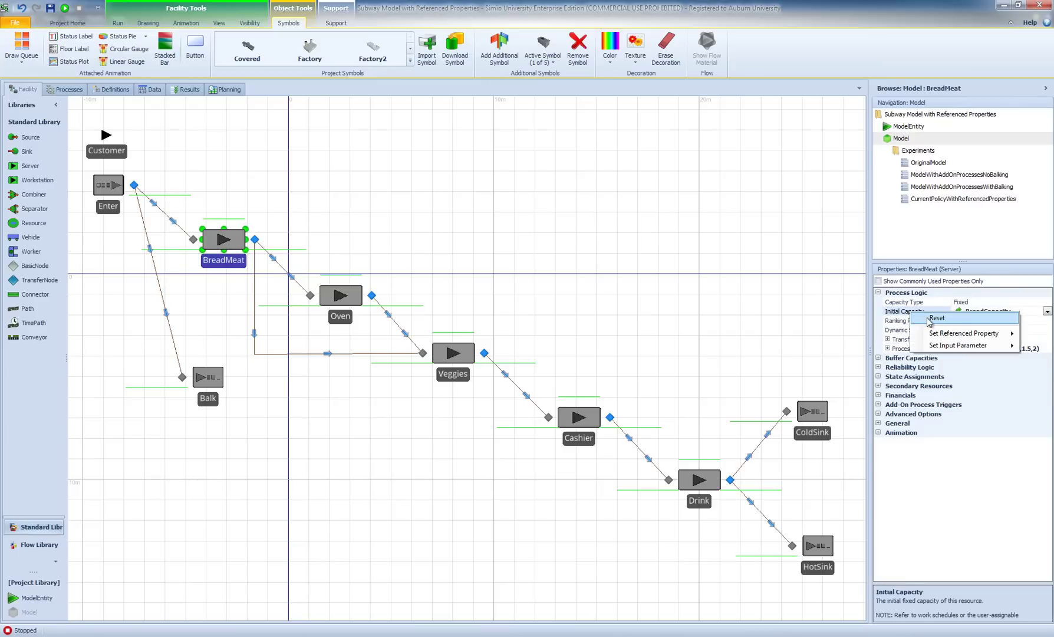
mouse_move(945, 338)
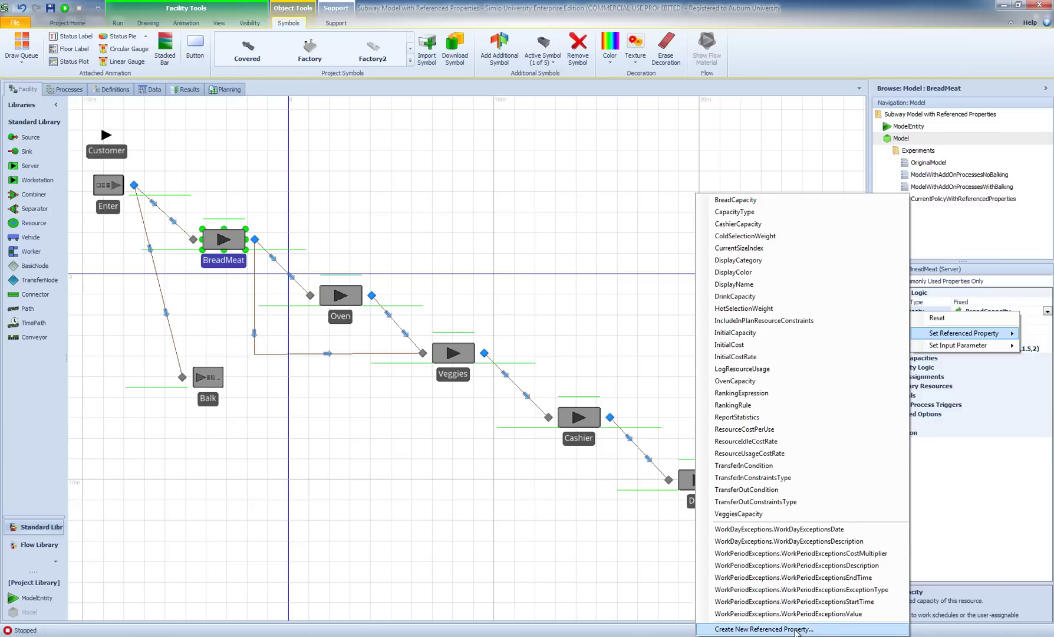
click(567, 299)
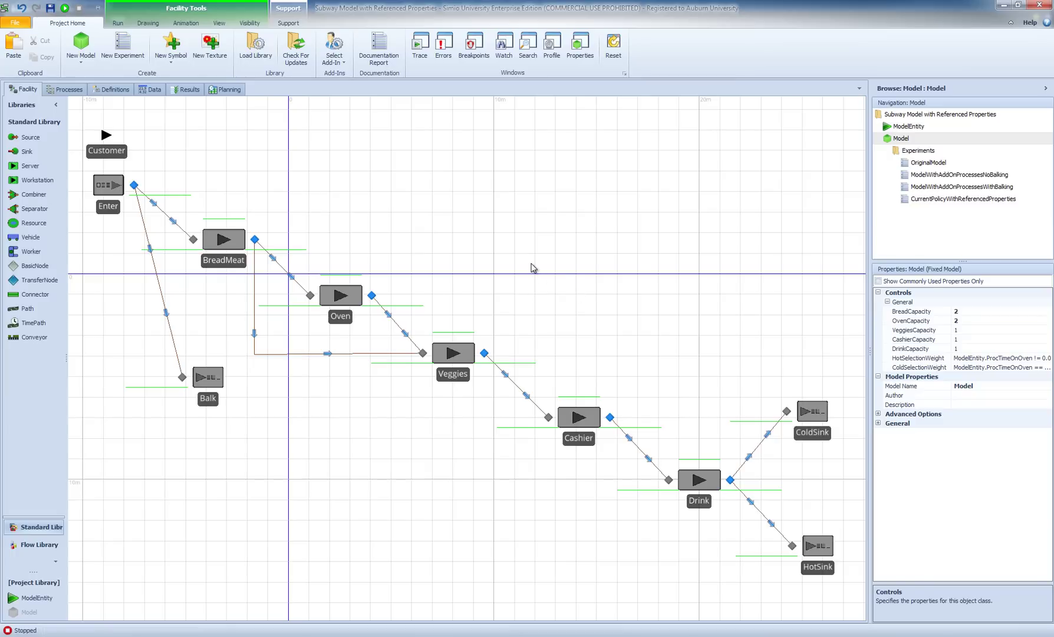
Step: Inspect the full condition expression of the second Decide step in the Output_Enter_Entered add-on process
click(66, 90)
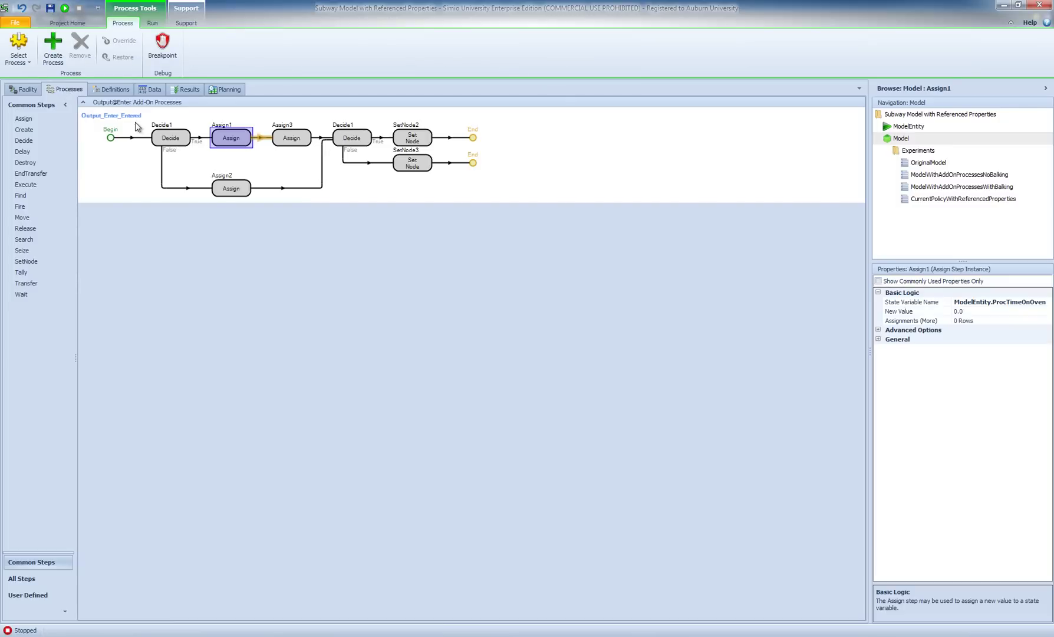
click(364, 139)
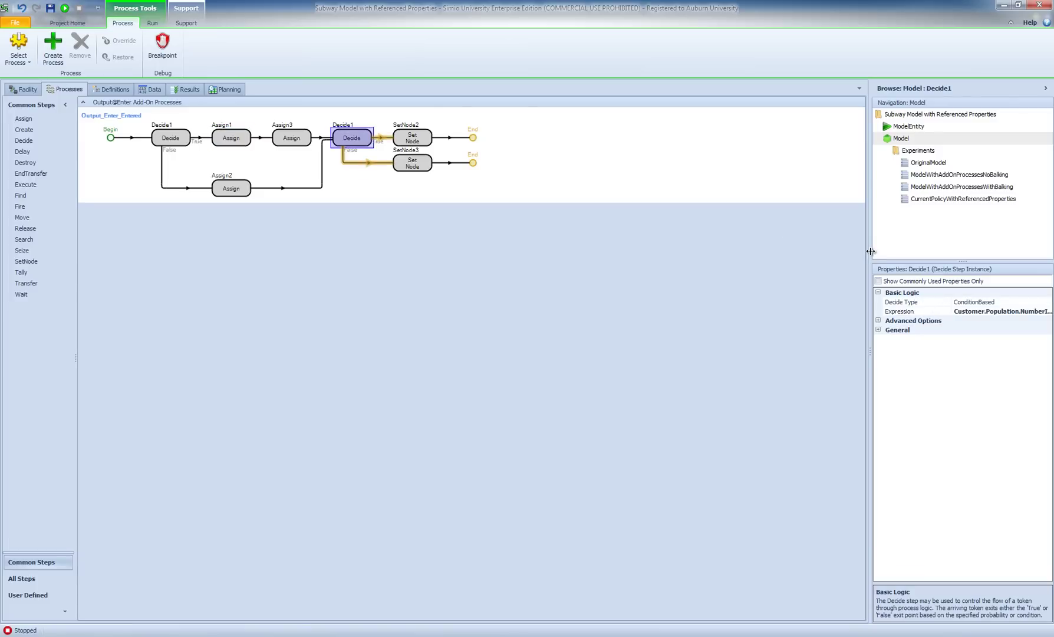
drag(870, 251, 708, 277)
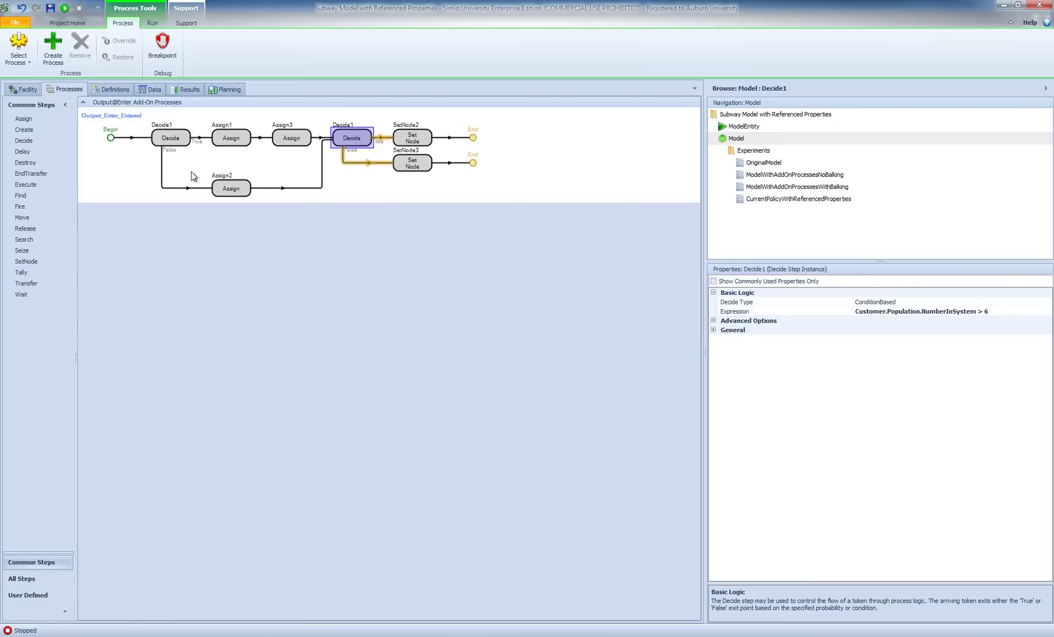
Step: Add a standard integer property to the model's property definitions and name it BalkingThreshold
click(110, 89)
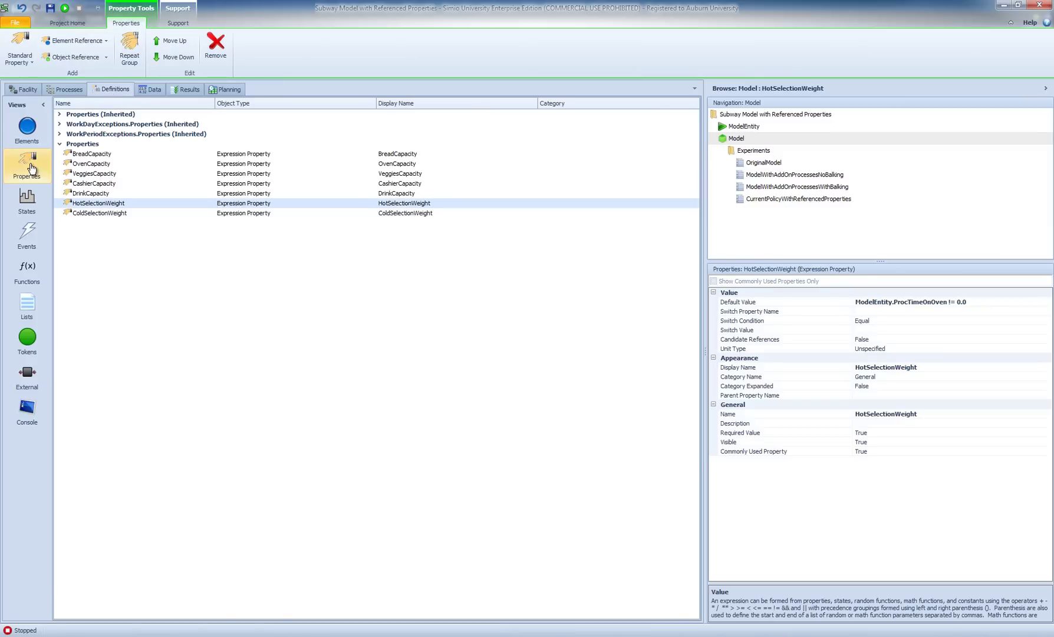
click(28, 59)
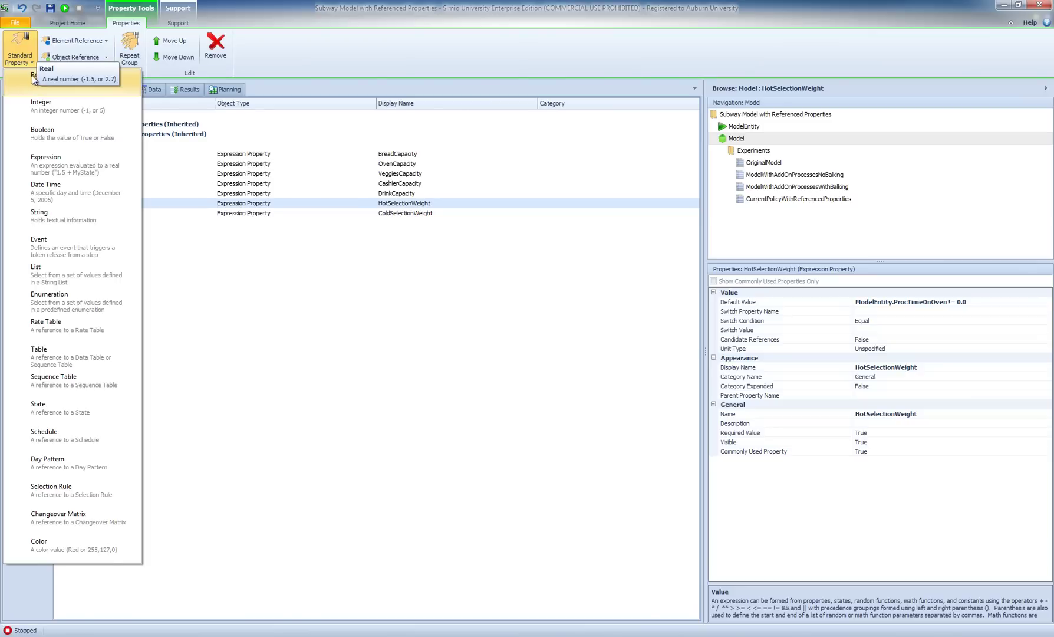
click(45, 109)
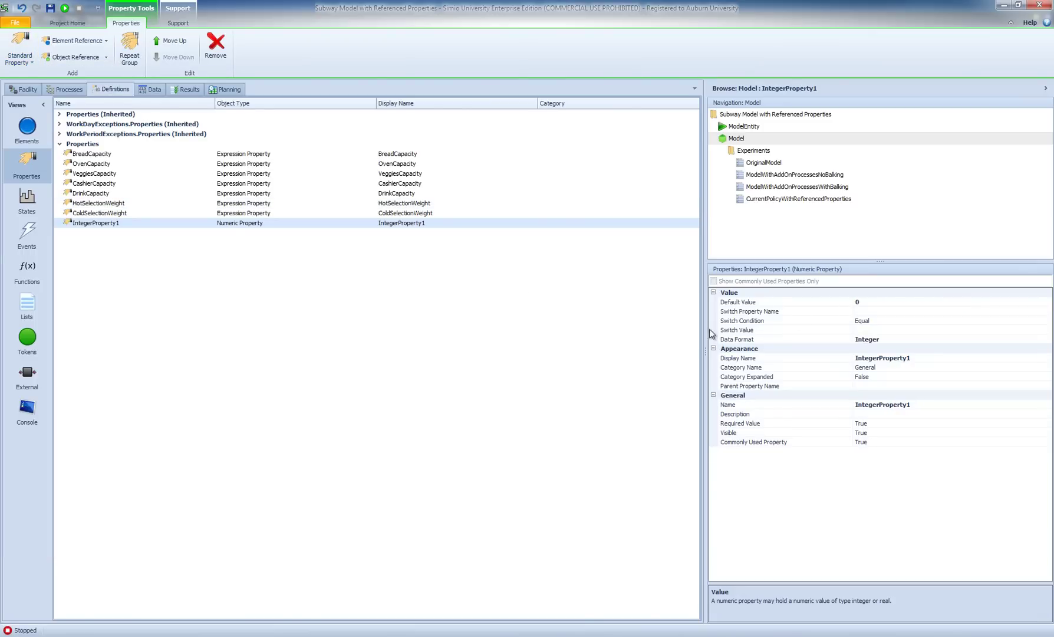
click(106, 227)
click(104, 226)
key(ctrl+a)
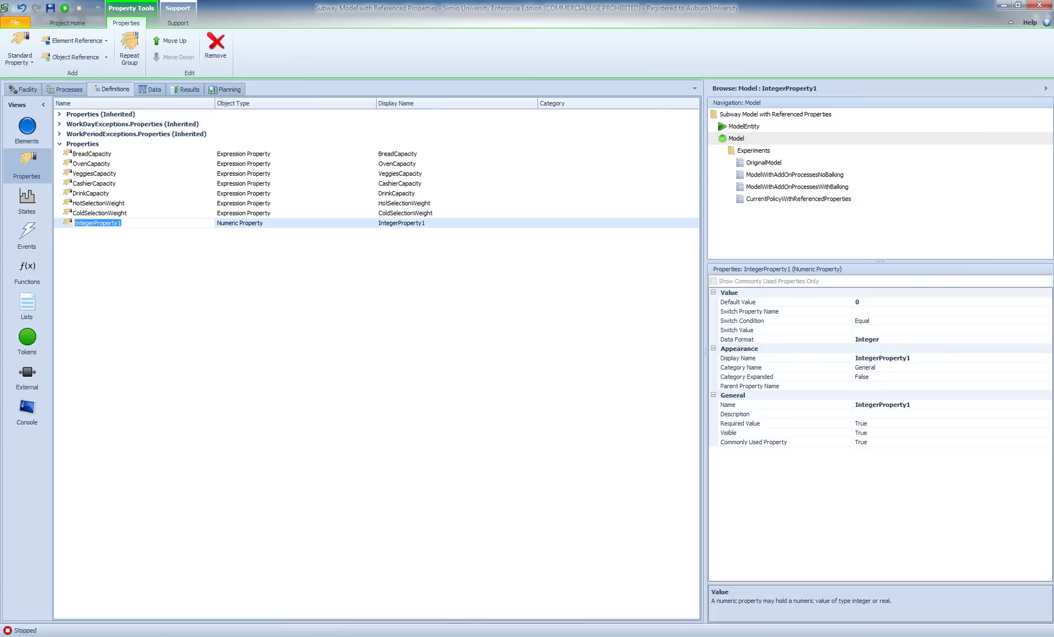
text(BalkingThreshold)
key(Return)
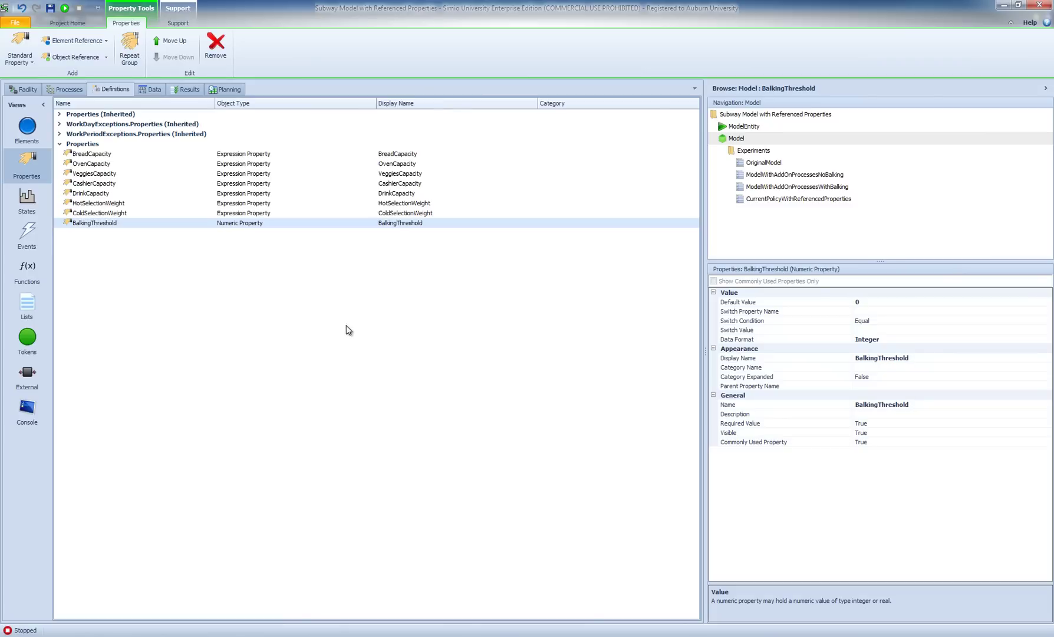
Step: Set BalkingThreshold's default value to 6 and check its control column in the CurrentPolicyWithReferencedProperties experiment
click(828, 302)
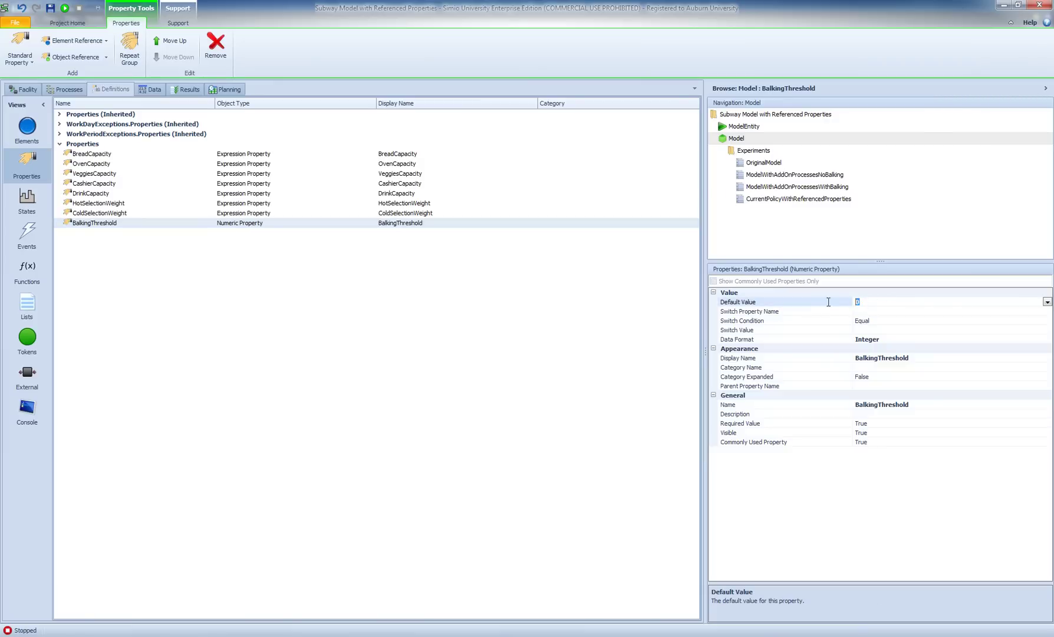
text(6)
key(Return)
click(772, 200)
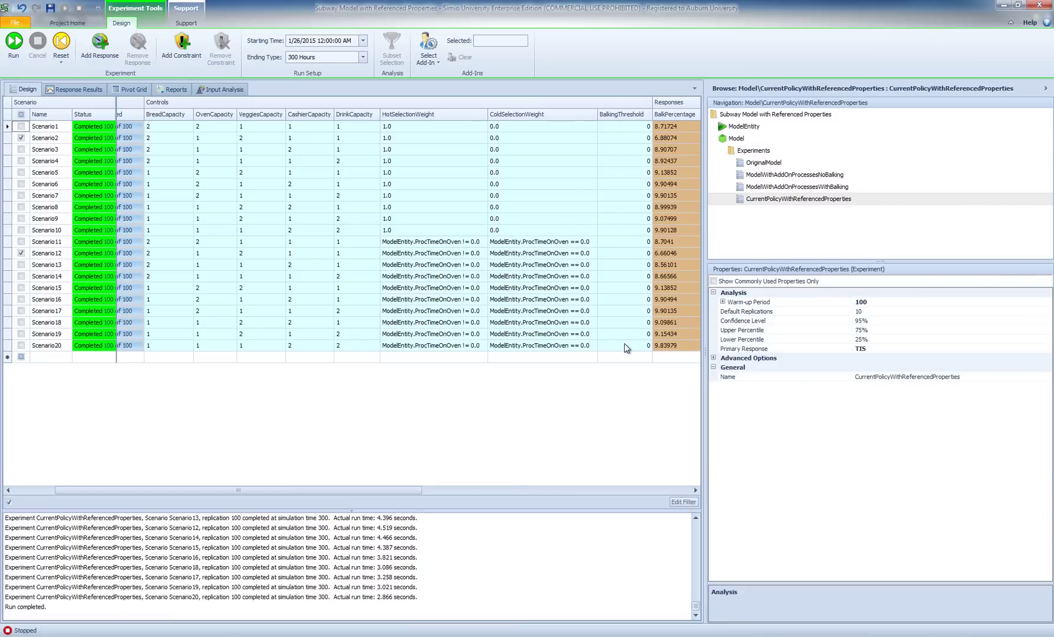
Step: Change the condition of the model's balking Decide step to Customer.Population.NumberInSystem > BalkingThreshold
click(737, 138)
click(64, 89)
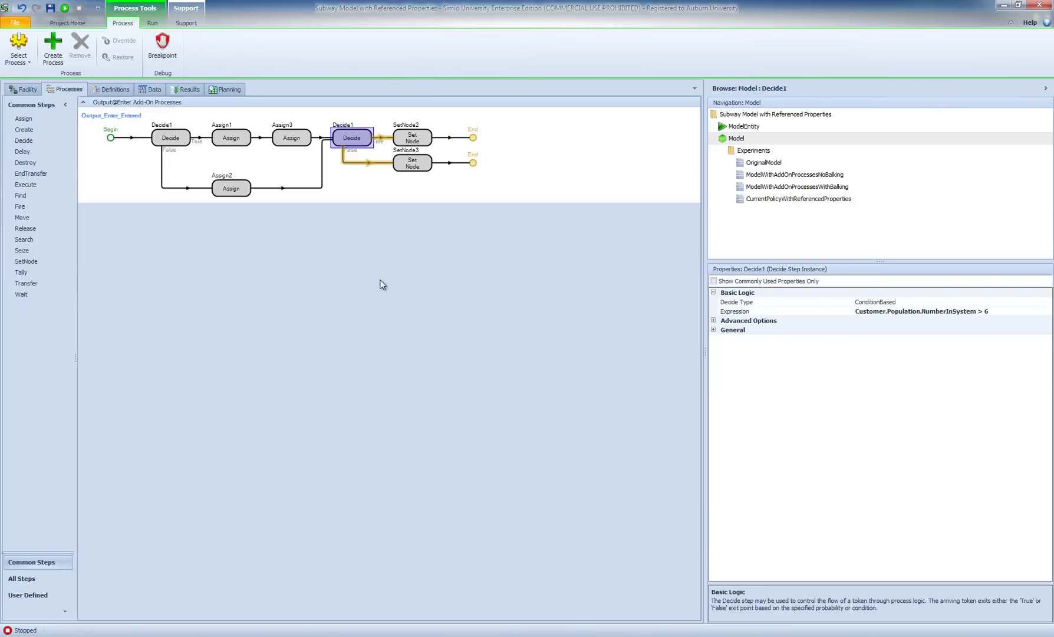
click(999, 312)
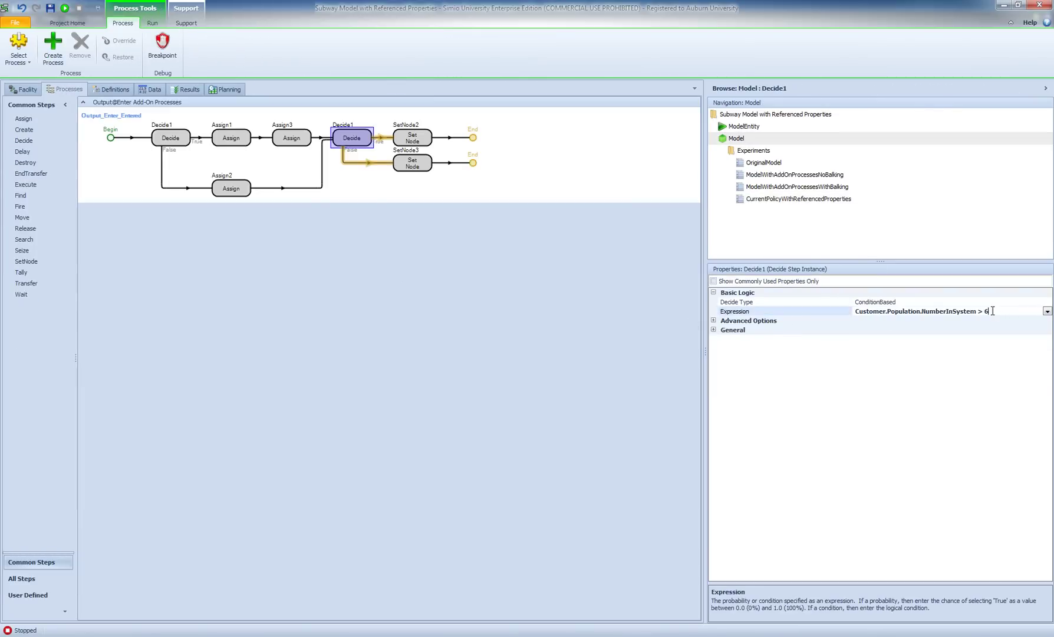
click(1048, 311)
click(912, 323)
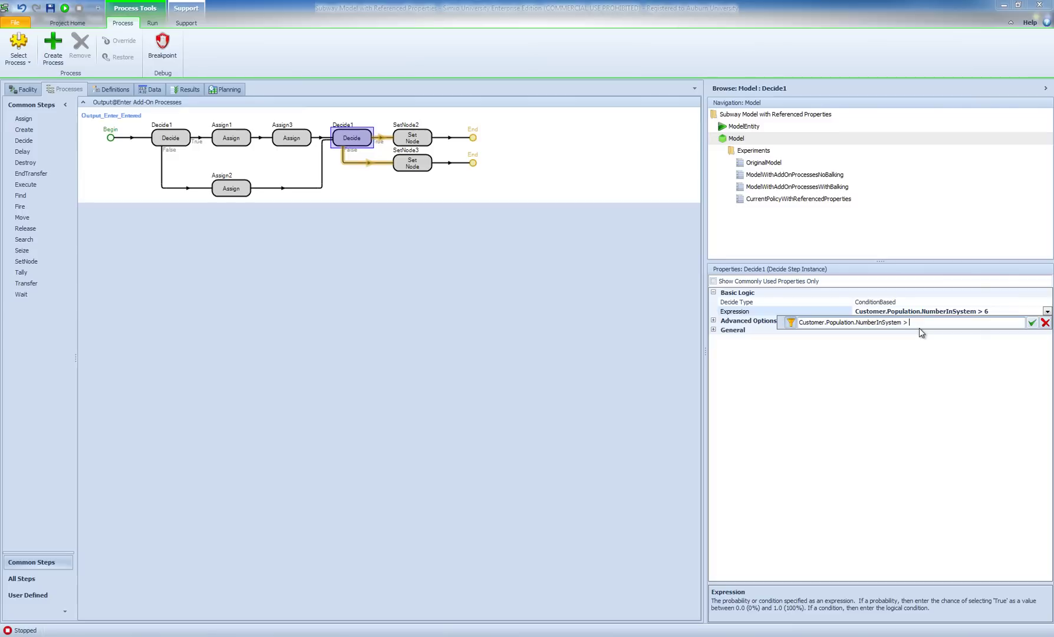
text(Balking)
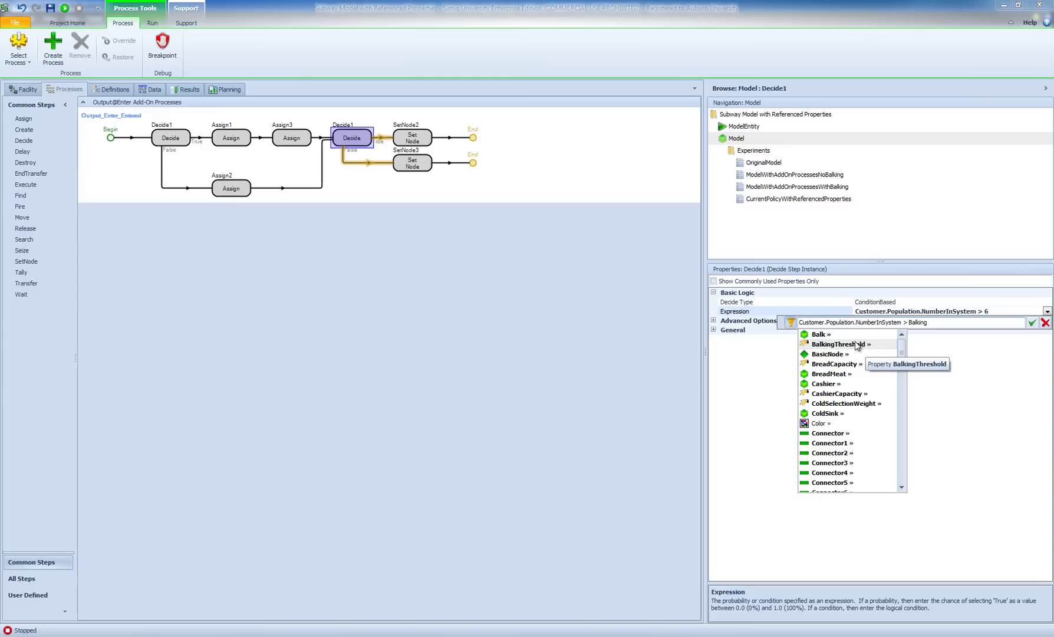
click(851, 344)
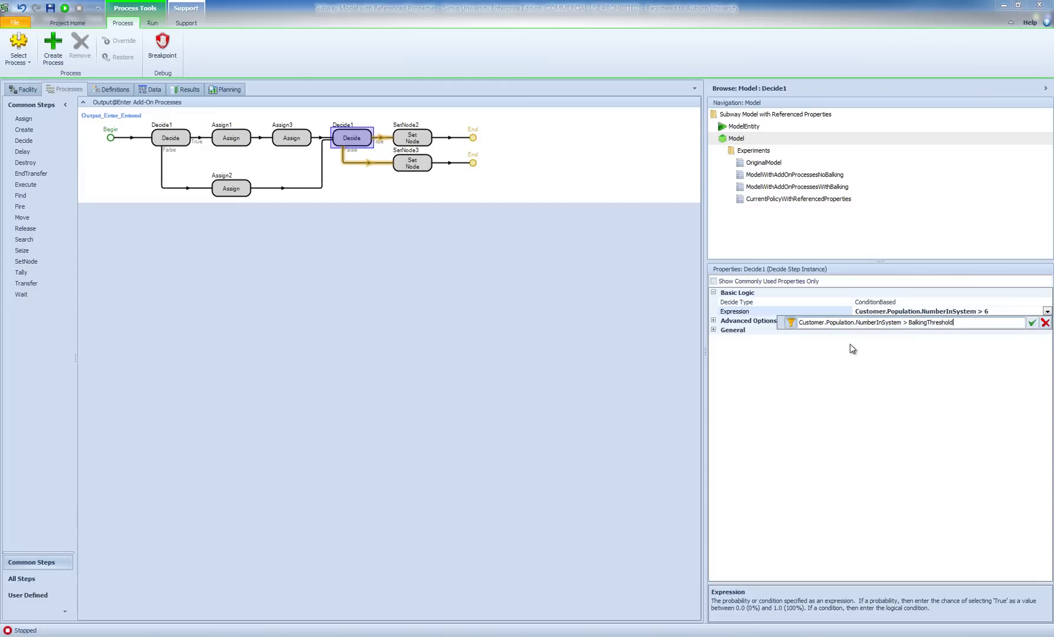
click(1032, 323)
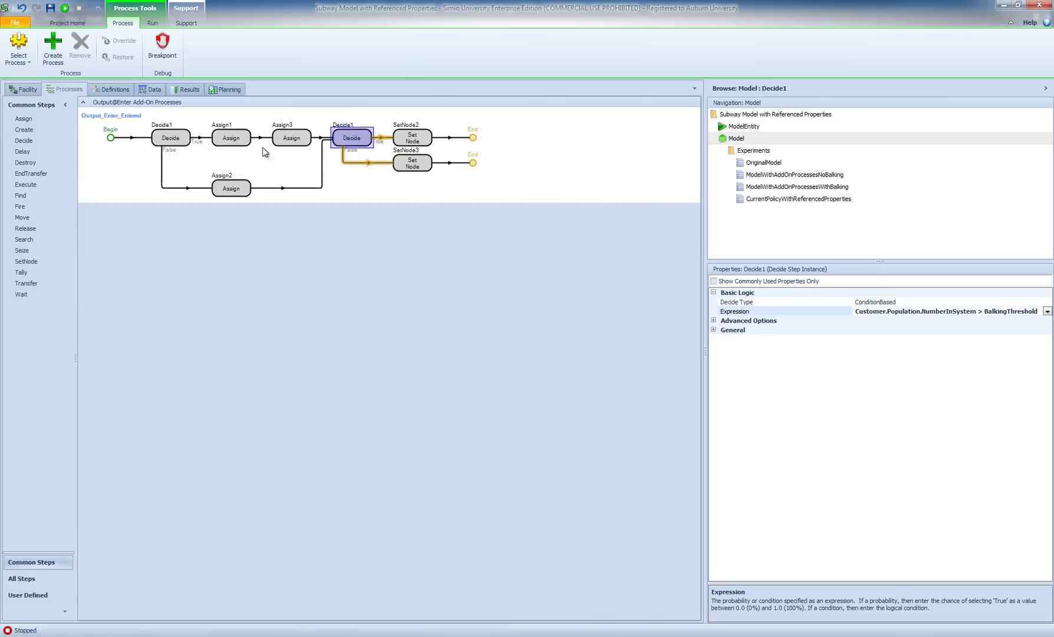
Step: Create a new experiment for the model
click(39, 91)
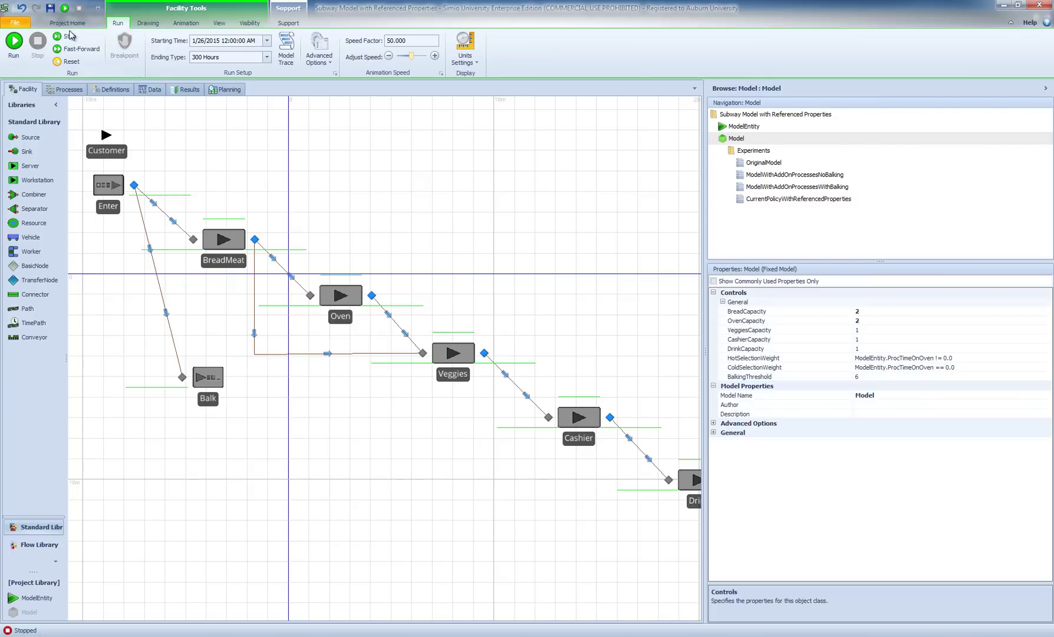
click(67, 22)
click(121, 44)
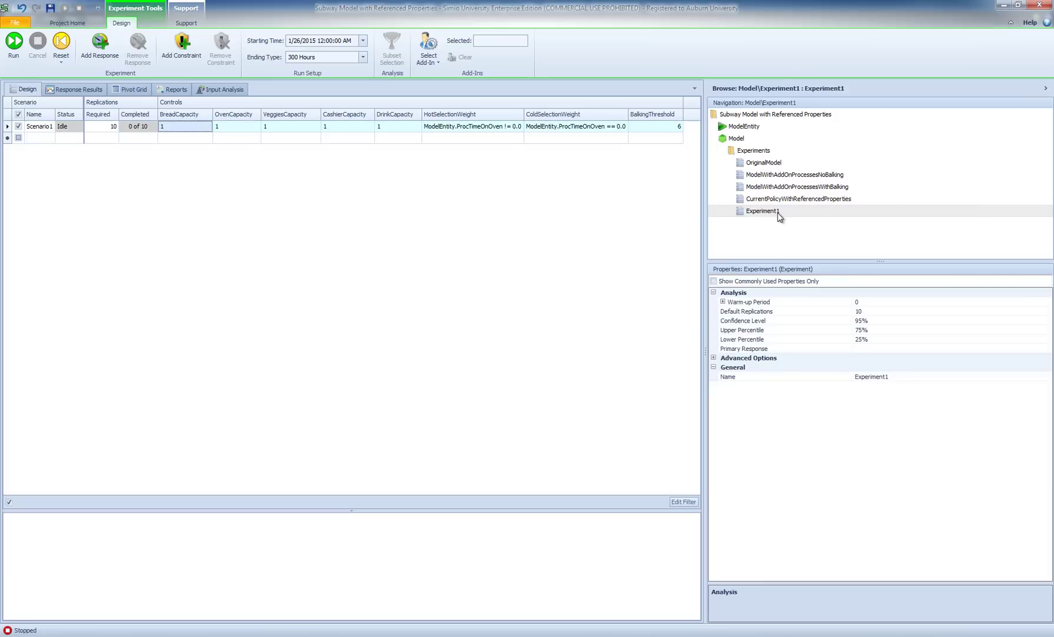
Step: Set BreadCapacity and VeggiesCapacity to 2 in the new experiment's first scenario, and add a second scenario
click(175, 126)
text(2)
click(278, 127)
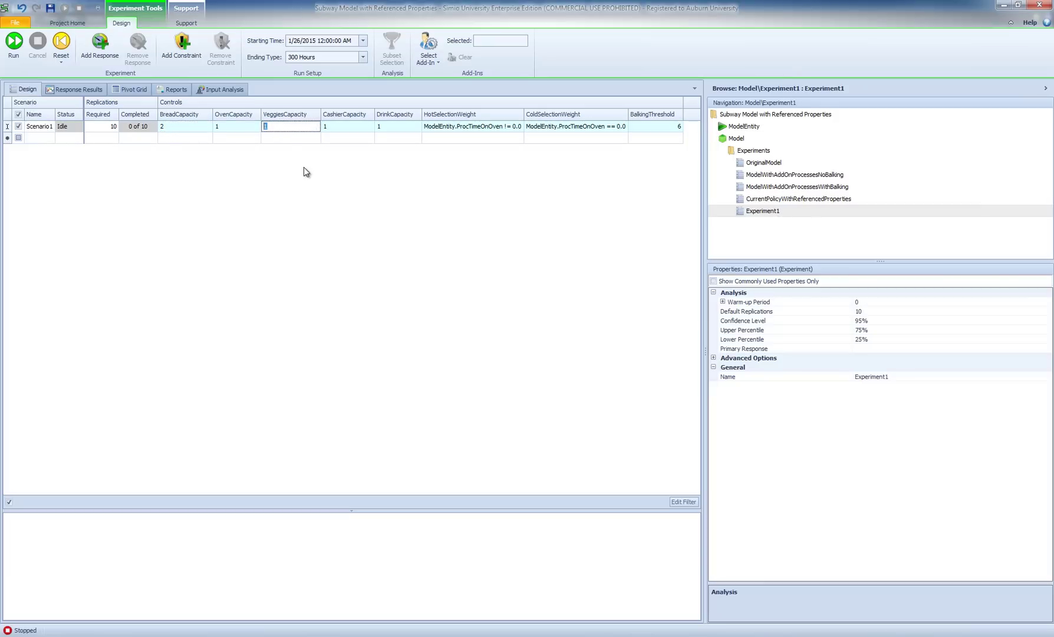
text(2)
click(19, 138)
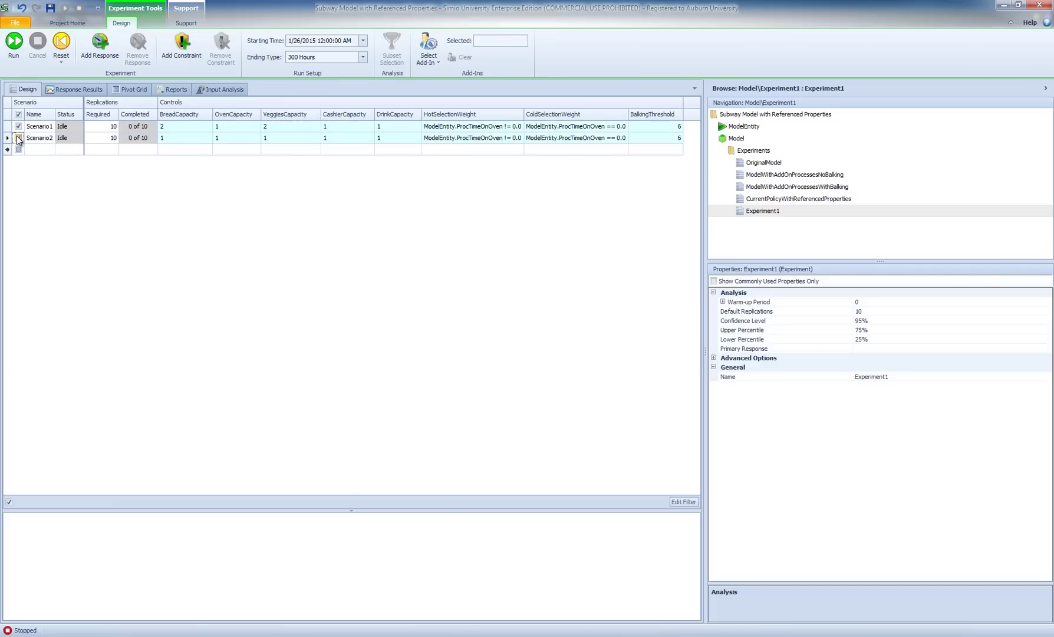
Step: Set the first scenario's HotSelectionWeight to 1.0 and its ColdSelectionWeight to 0.0
click(443, 126)
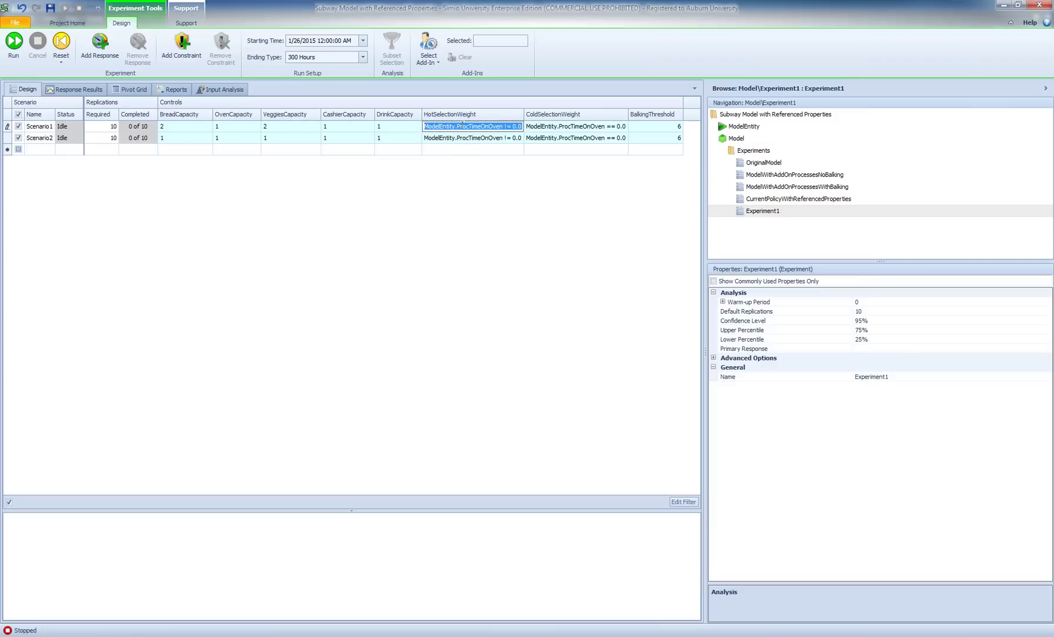
text(1.0)
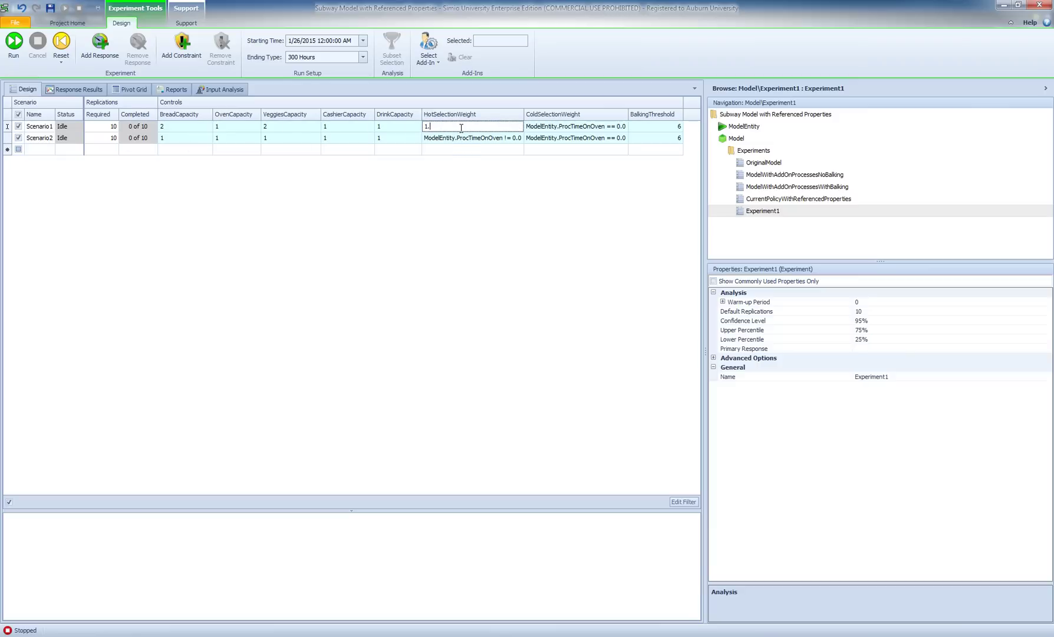
key(Return)
click(555, 125)
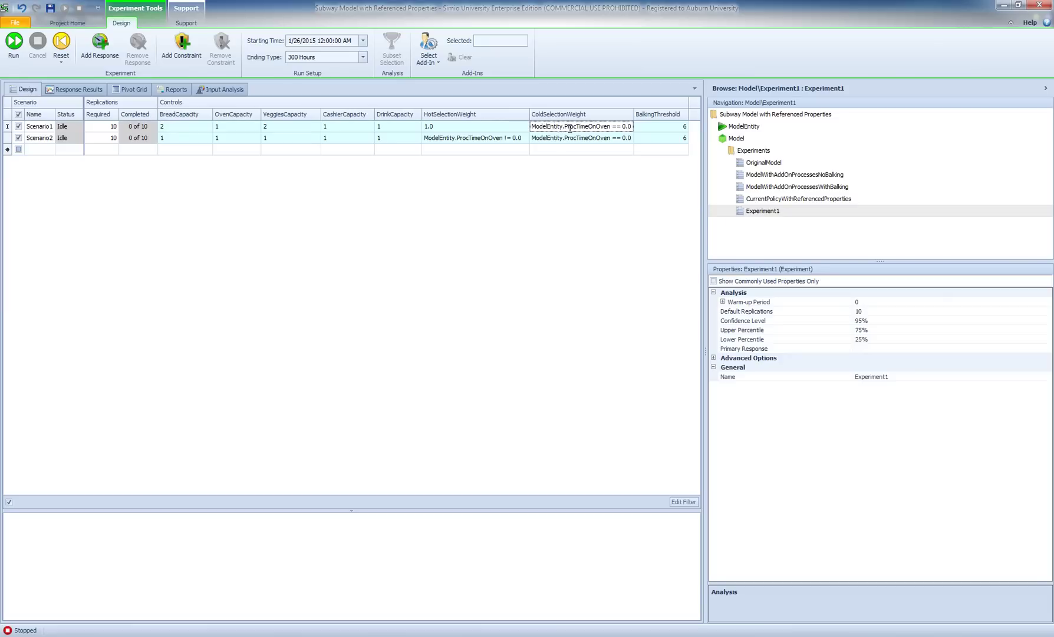
key(ctrl+a)
text(0.0)
key(Return)
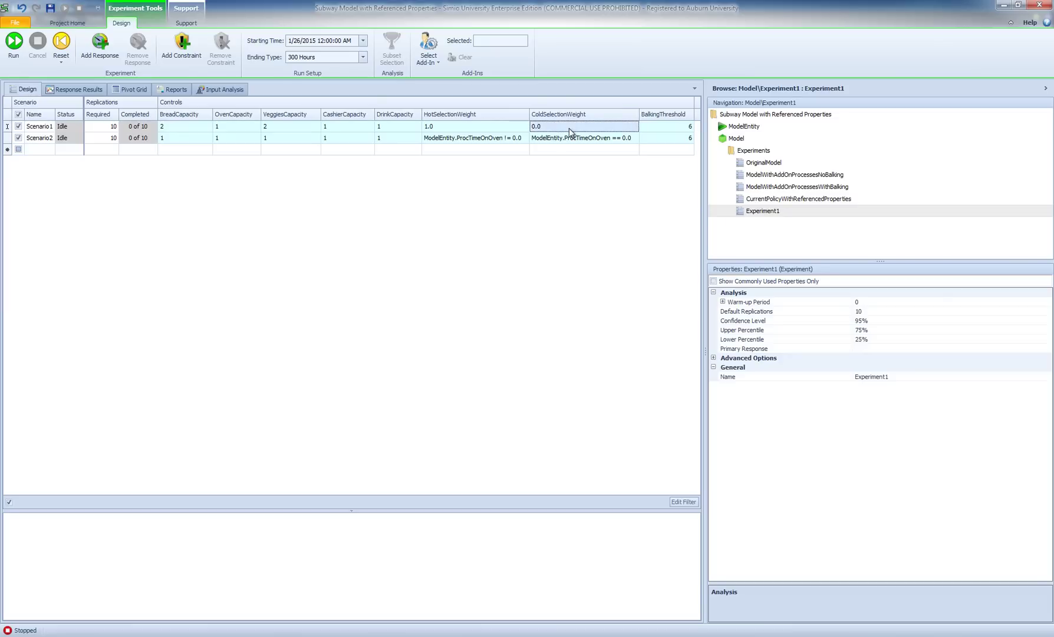
Step: Set BreadCapacity and VeggiesCapacity to 2 in the second scenario
double_click(178, 138)
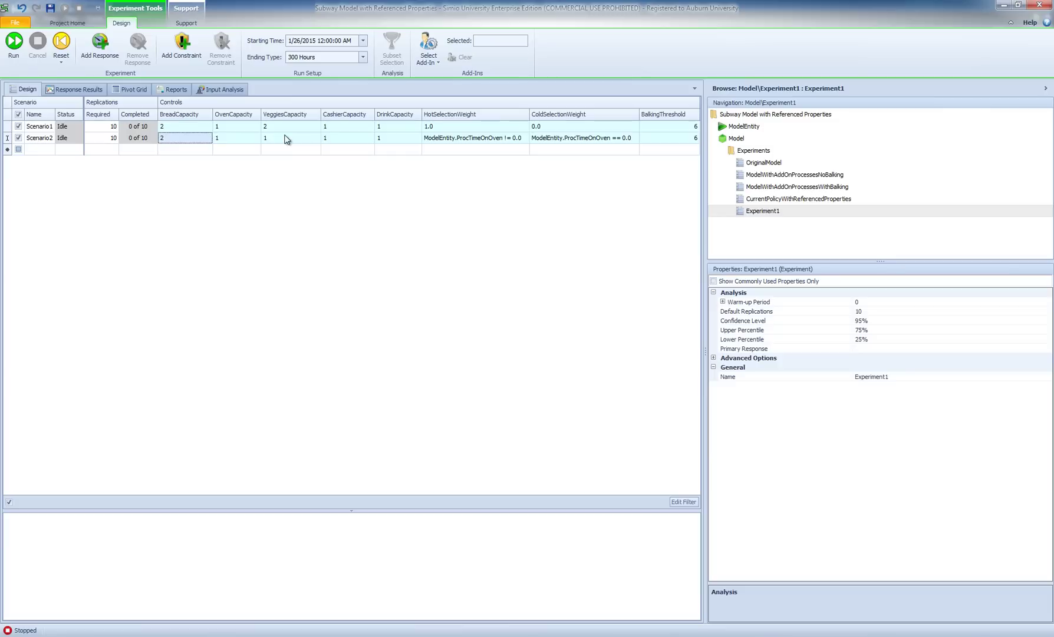
click(284, 138)
text(2)
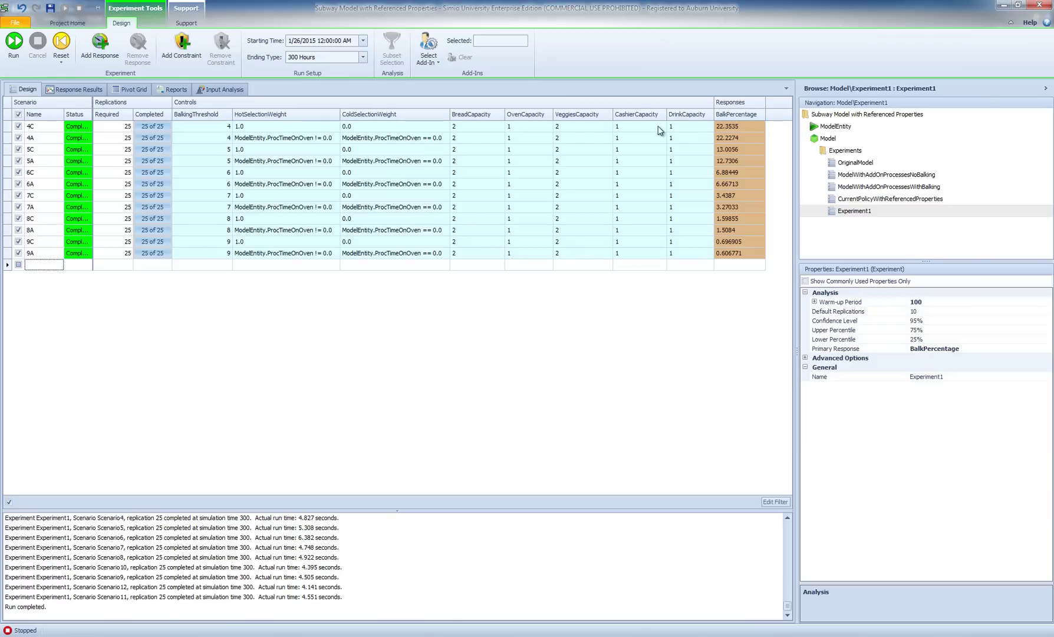
Step: Review the completed scenarios' controls and view the BalkPercentage response chart comparing the scenarios
mouse_move(680, 120)
mouse_move(191, 117)
click(71, 90)
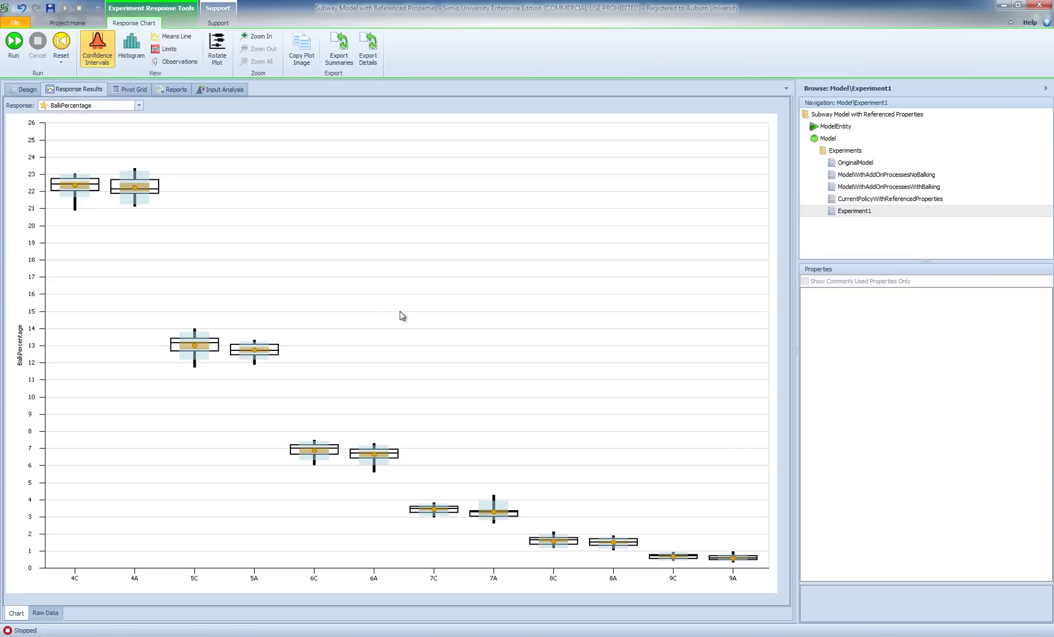